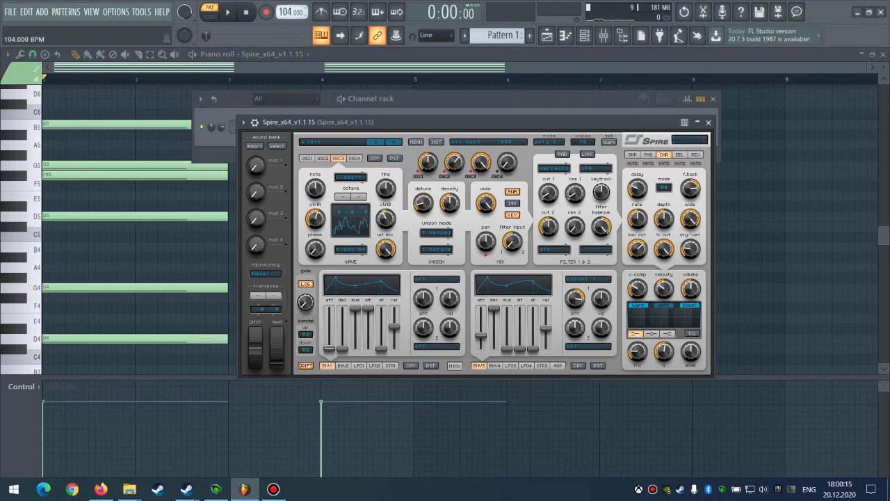
# Place a Pattern 1 clip at bar 1 of Track 1 in the playlist and switch playback to song mode.
pyautogui.click(547, 35)
pyautogui.press('space')
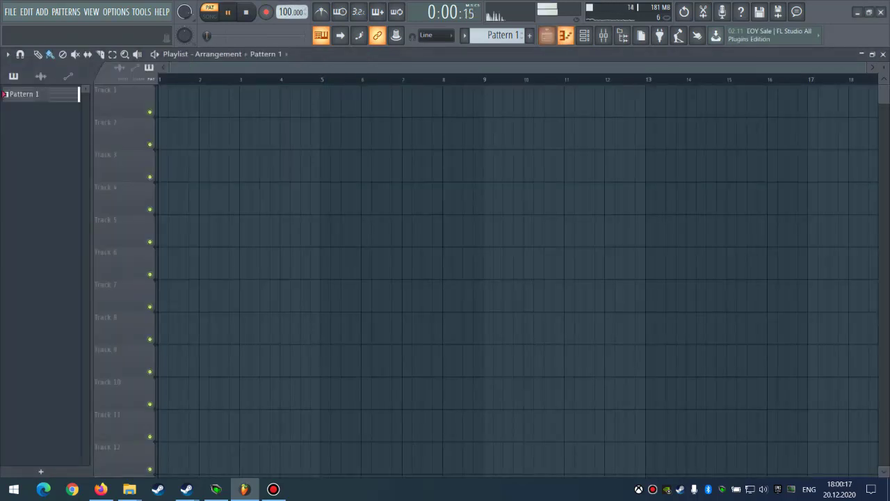
pyautogui.click(566, 36)
pyautogui.press('space')
pyautogui.moveTo(265, 171); pyautogui.dragTo(194, 103)
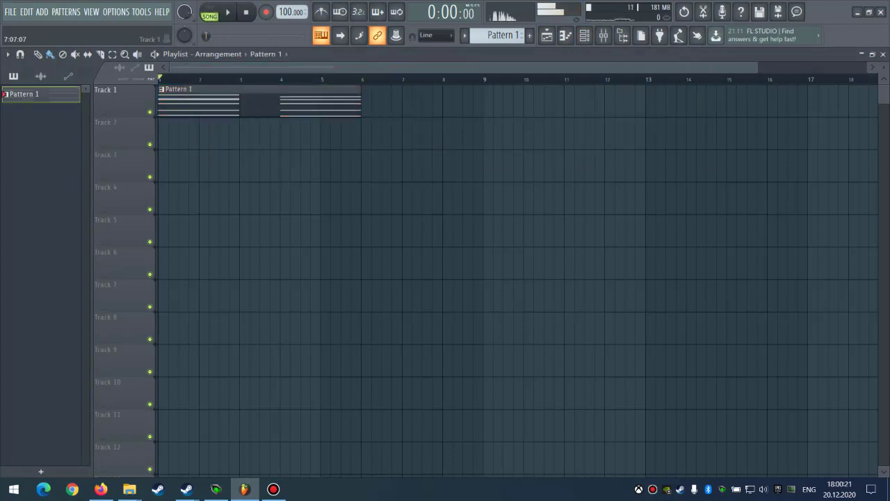
# Open the channel rack and the Spire synth, arrange their windows side by side and play the song.
pyautogui.press('F6')
pyautogui.click(286, 126)
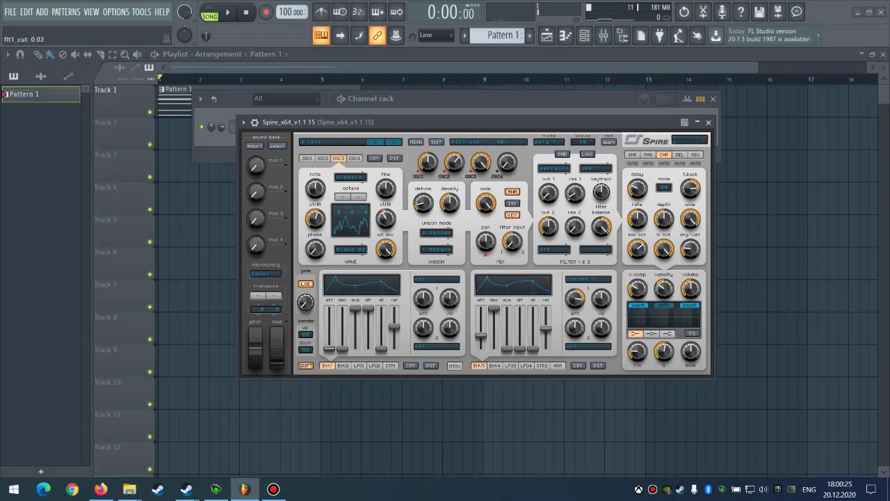
pyautogui.press('F6')
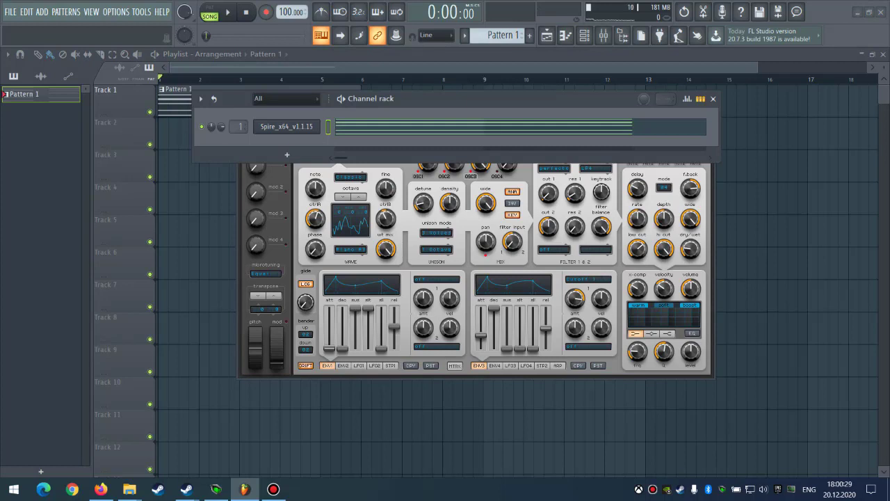
pyautogui.moveTo(473, 99); pyautogui.dragTo(609, 64)
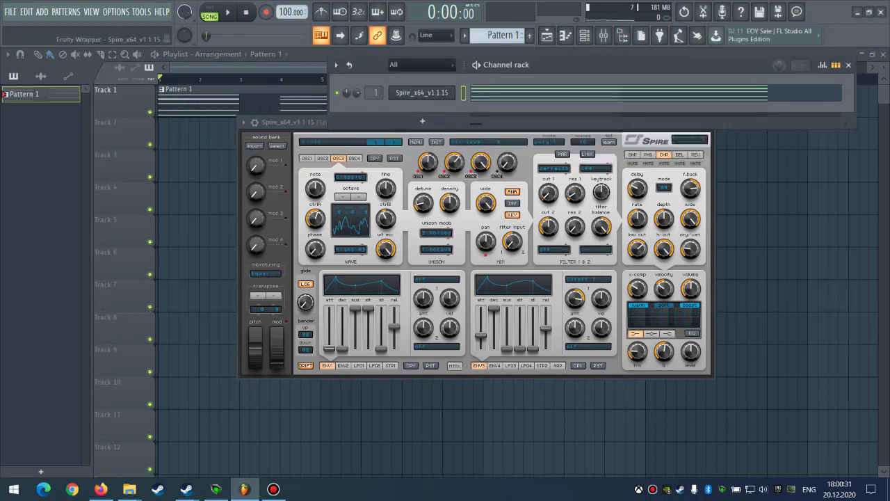
pyautogui.moveTo(422, 120); pyautogui.dragTo(410, 120)
pyautogui.press('space')
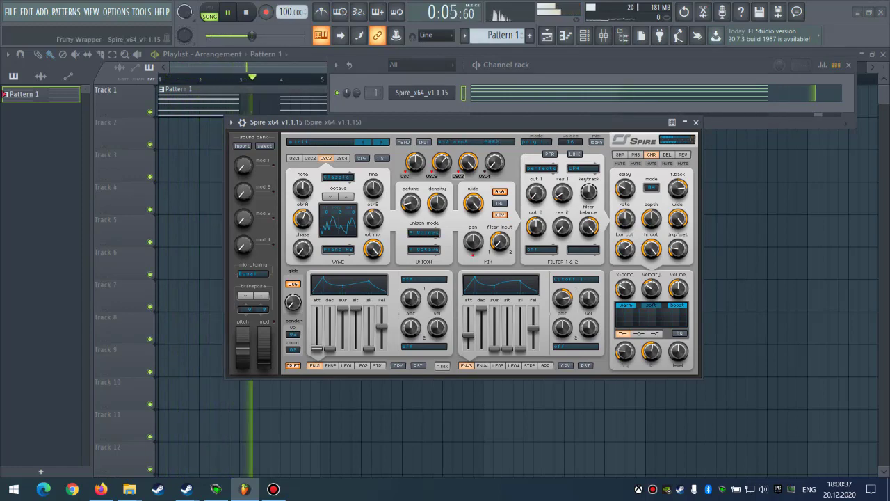
pyautogui.moveTo(446, 122); pyautogui.dragTo(446, 149)
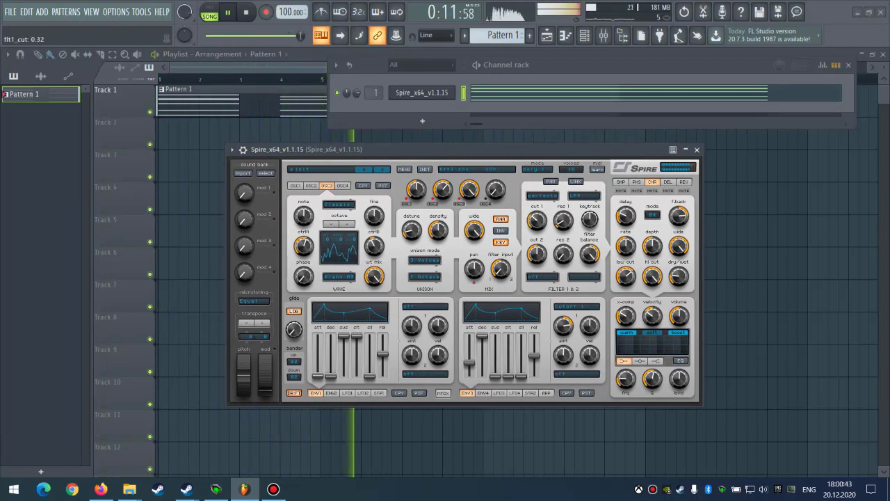
pyautogui.rightClick(723, 230)
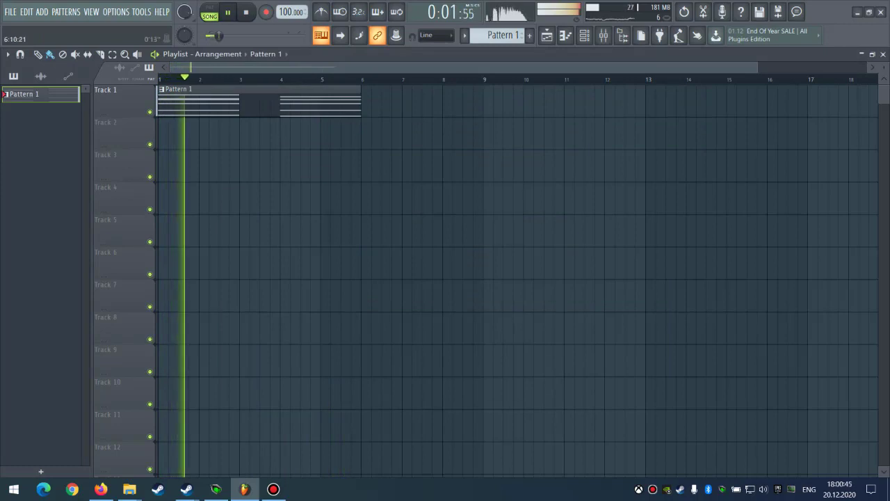
# Extend the Pattern 1 clip on Track 1 to a length of six bars.
pyautogui.moveTo(360, 103); pyautogui.dragTo(381, 103)
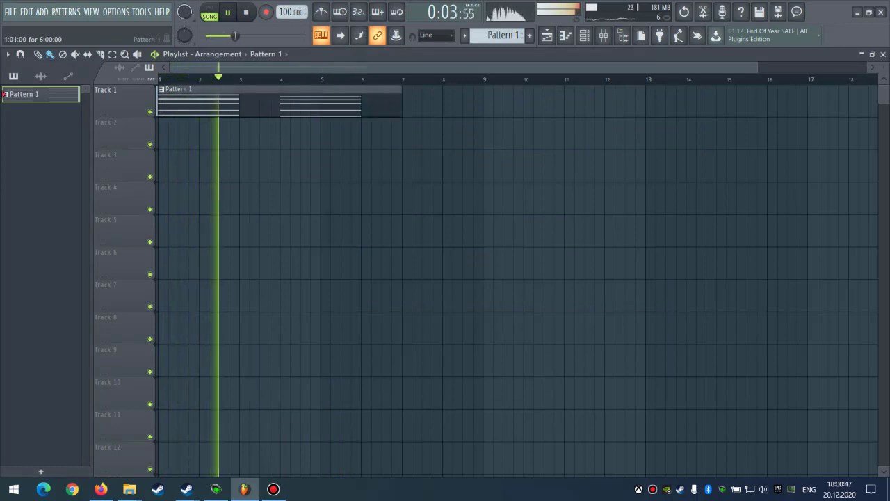
pyautogui.moveTo(412, 103); pyautogui.dragTo(401, 103)
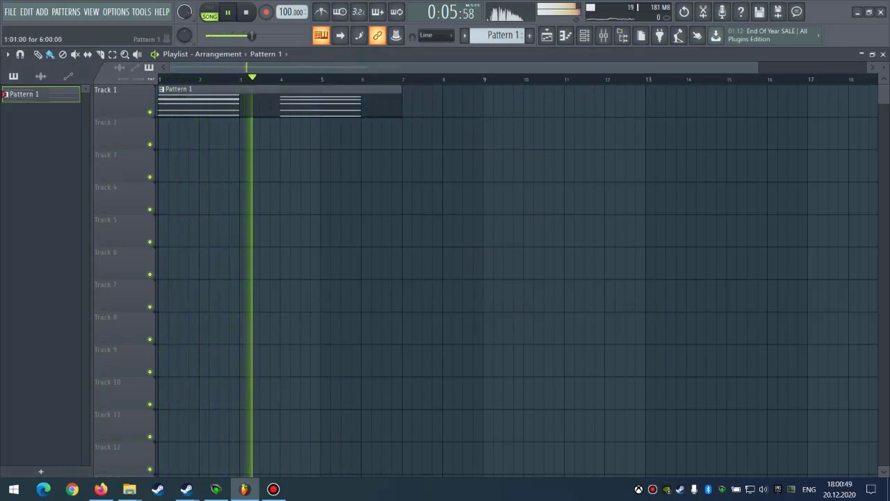
pyautogui.moveTo(334, 103); pyautogui.dragTo(619, 103)
pyautogui.rightClick(619, 103)
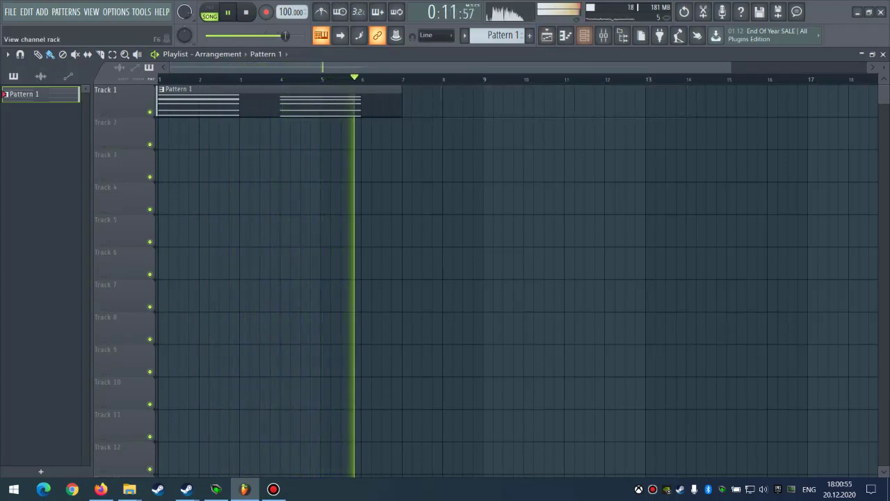
# Load FabFilter Pro-Q 3 into the first effect slot of the Spire mixer track.
pyautogui.click(585, 36)
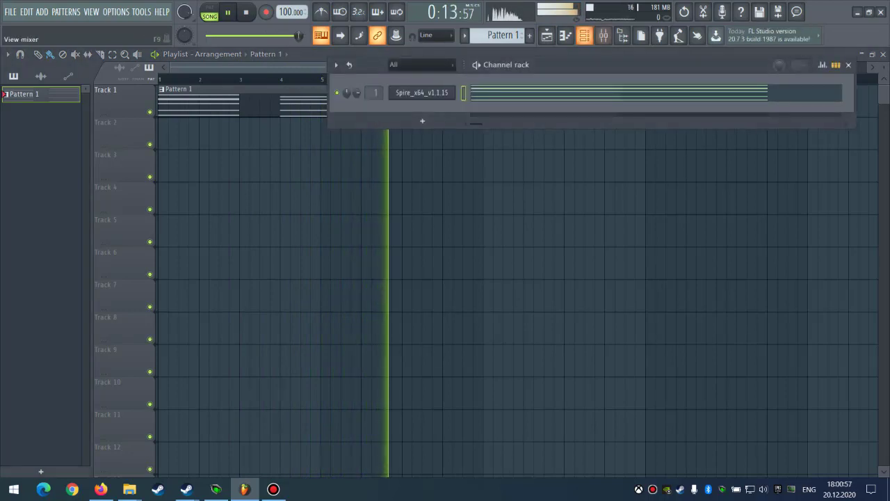
pyautogui.click(604, 35)
pyautogui.click(768, 89)
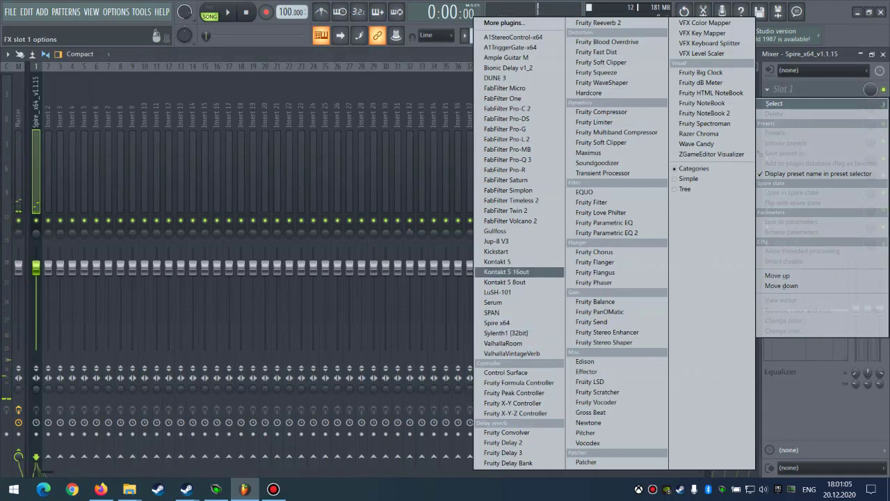
pyautogui.click(508, 159)
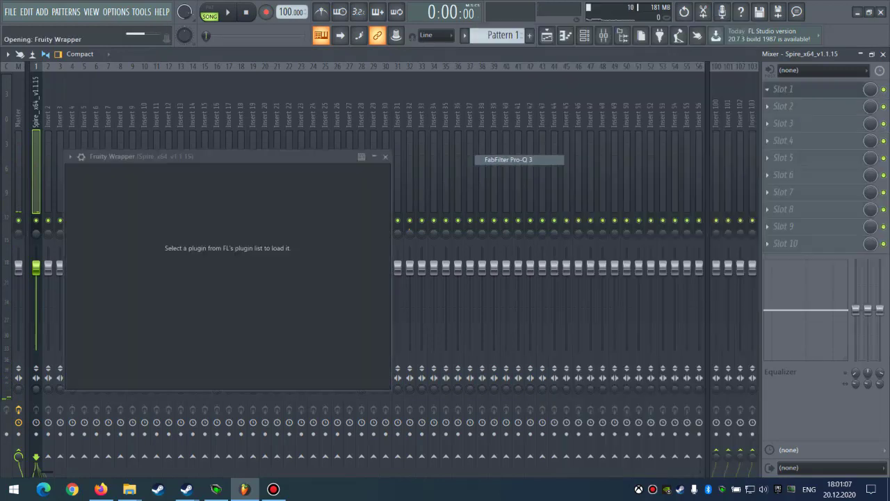
# During playback, add a low cut band to the EQ at about 205 Hz with an 18 dB/oct slope.
pyautogui.press('space')
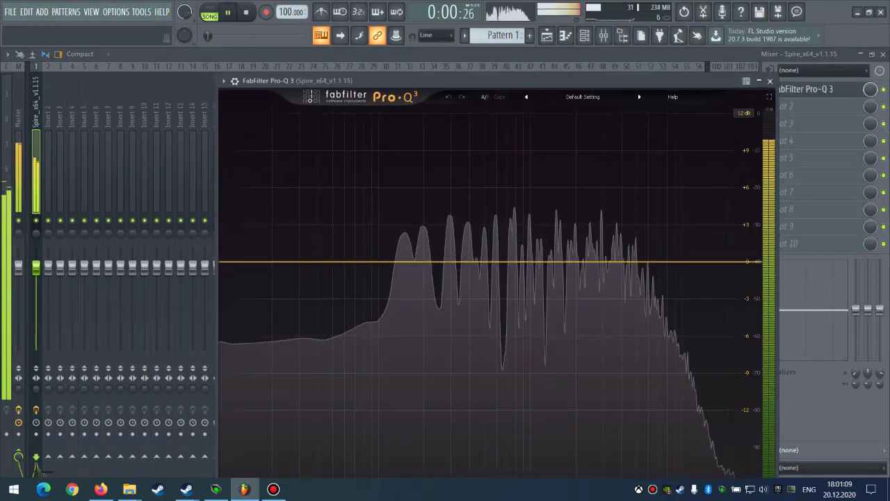
pyautogui.doubleClick(224, 259)
pyautogui.moveTo(225, 258); pyautogui.dragTo(380, 258)
pyautogui.press('space')
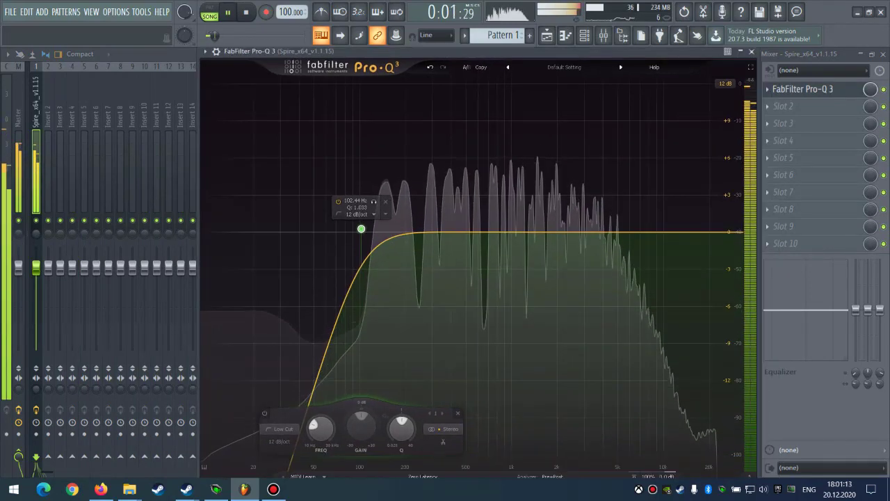
pyautogui.moveTo(320, 427)
pyautogui.mouseDown()
pyautogui.moveTo(321, 396)
pyautogui.moveTo(320, 418)
pyautogui.mouseUp()
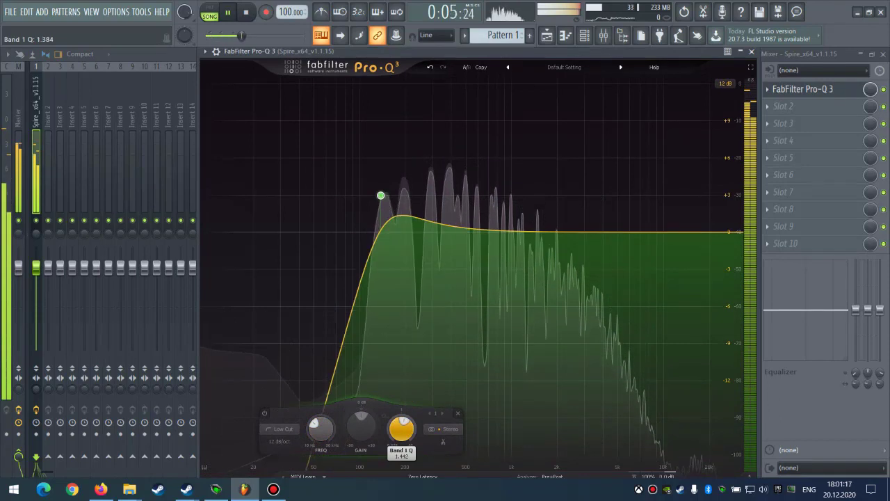
pyautogui.scroll(7, 381, 235)
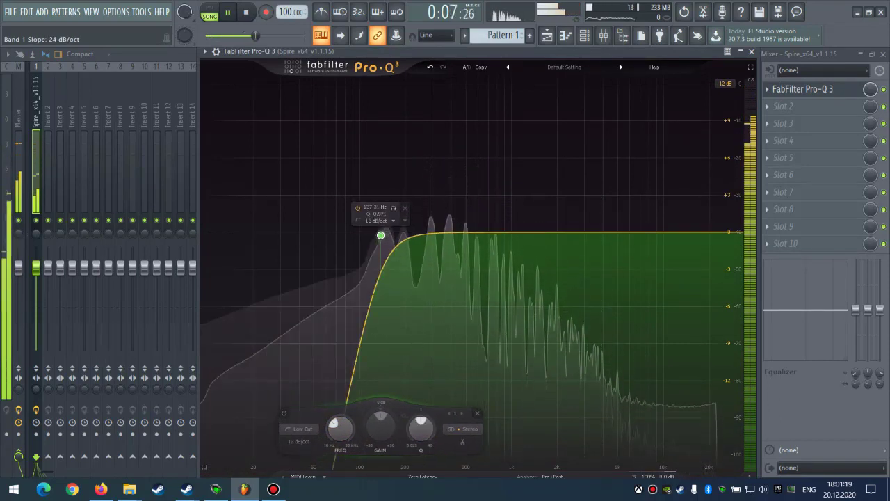
pyautogui.moveTo(380, 235); pyautogui.dragTo(407, 236)
pyautogui.scroll(-6, 365, 238)
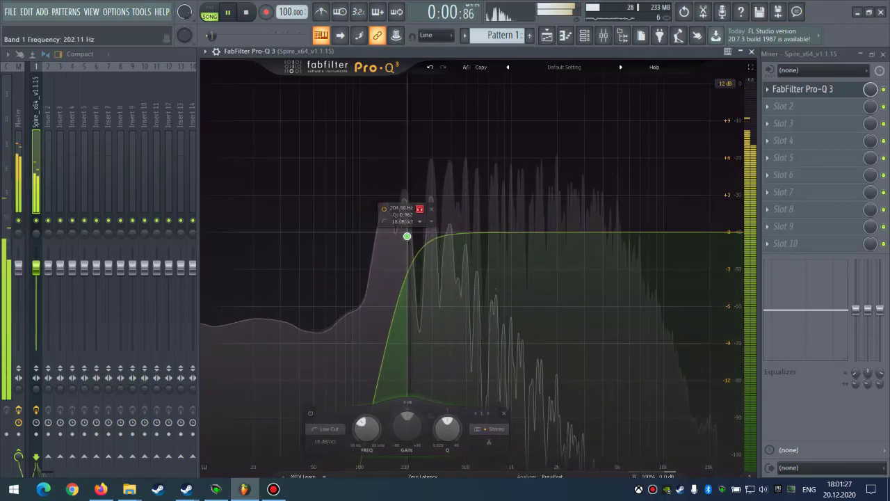
# Dip a bell band about 1.5 dB between 200 and 500 Hz and place a third bell band above 5 kHz.
pyautogui.moveTo(471, 232); pyautogui.dragTo(448, 250)
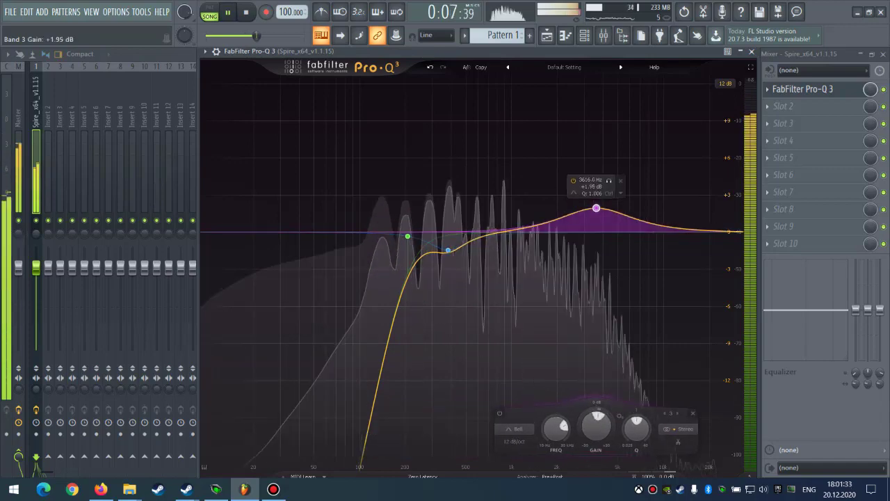
pyautogui.moveTo(596, 209); pyautogui.dragTo(635, 224)
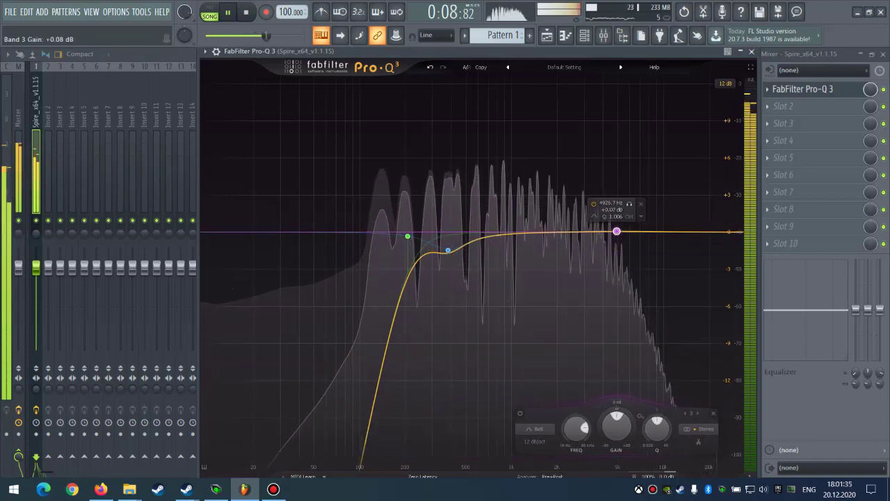
pyautogui.press('space')
# Delete all notes of the second chord at bar 4 in Spire's piano roll.
pyautogui.click(565, 35)
pyautogui.scroll(-1, 445, 229)
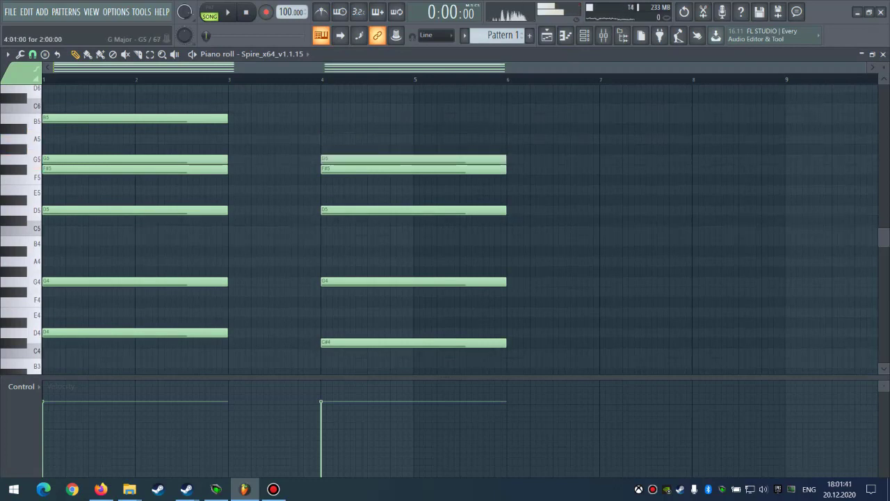
pyautogui.press('space')
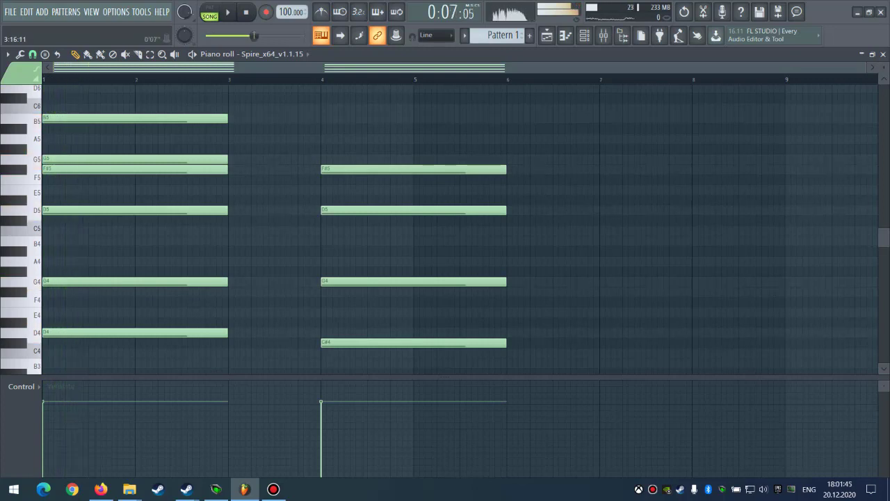
pyautogui.press('space')
pyautogui.press('space')
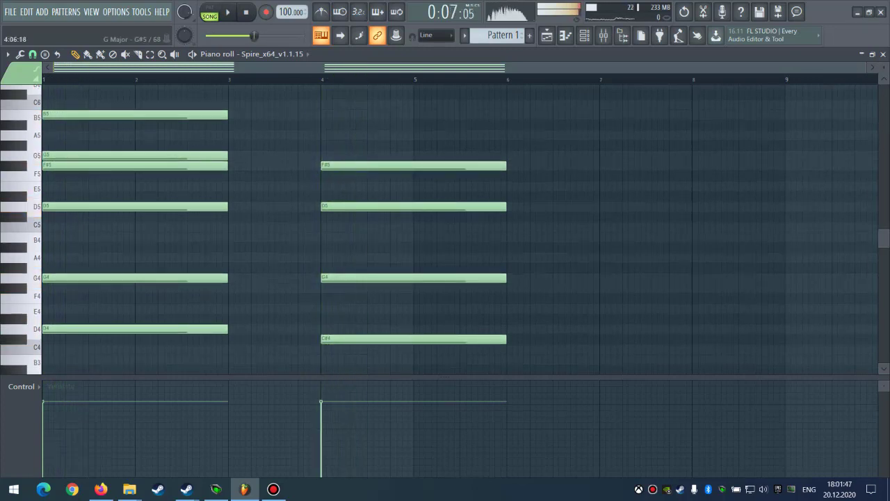
pyautogui.rightClick(358, 167)
pyautogui.rightClick(362, 207)
pyautogui.rightClick(366, 279)
pyautogui.rightClick(368, 339)
pyautogui.scroll(4, 278, 209)
pyautogui.press('space')
pyautogui.scroll(-2, 198, 163)
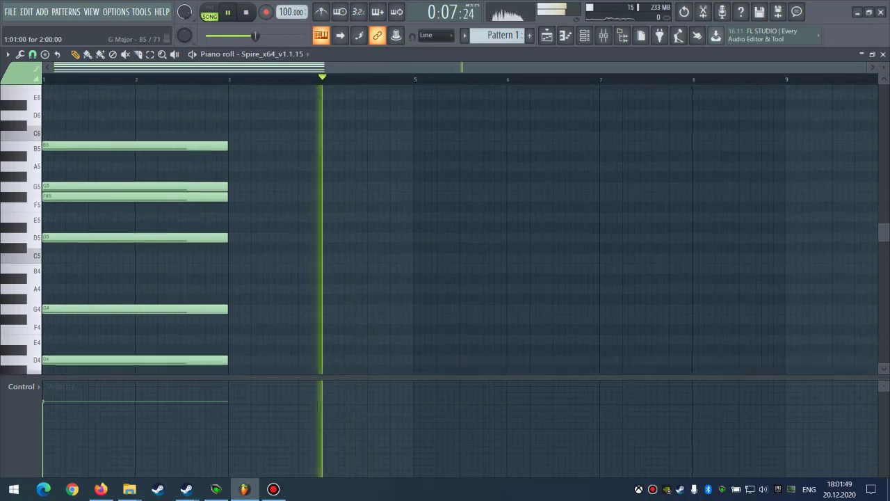
# Stop playback and delete all six notes of the first chord at bar 1.
pyautogui.press('space')
pyautogui.rightClick(186, 135)
pyautogui.rightClick(185, 175)
pyautogui.rightClick(184, 186)
pyautogui.rightClick(182, 227)
pyautogui.rightClick(178, 298)
pyautogui.rightClick(174, 349)
# Draw a two-bar D6 note at bar 1 and a two-bar note at bar 4 raised from B5 to C6.
pyautogui.scroll(3, 111, 209)
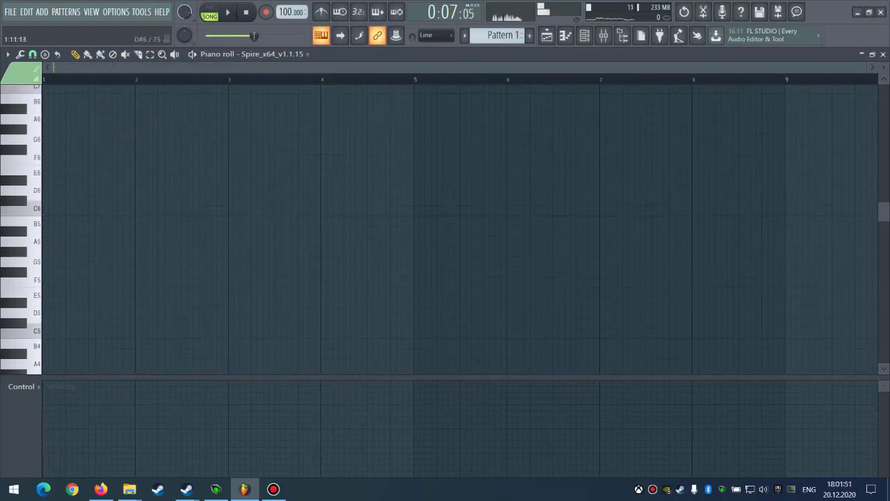
pyautogui.click(97, 190)
pyautogui.scroll(-3, 125, 181)
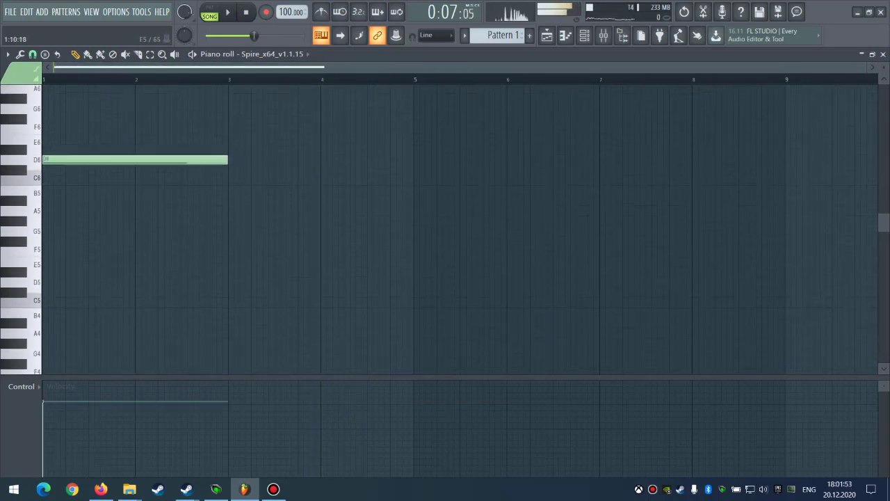
pyautogui.press('space')
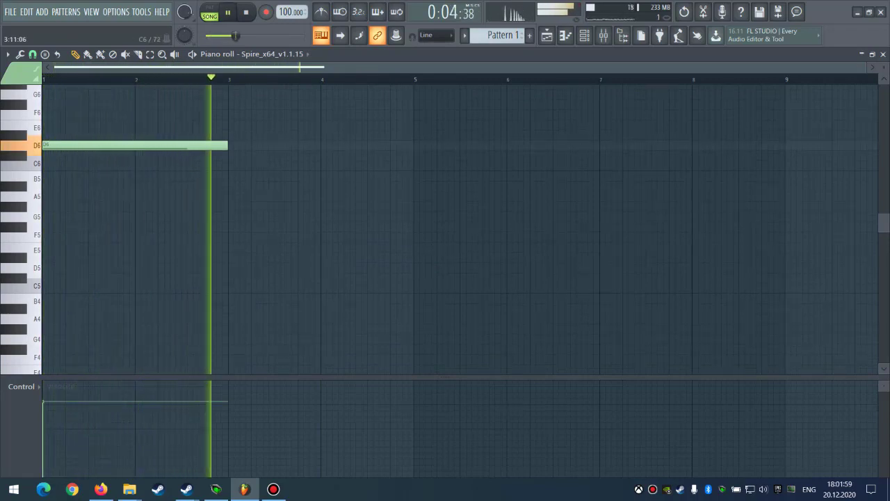
pyautogui.click(324, 176)
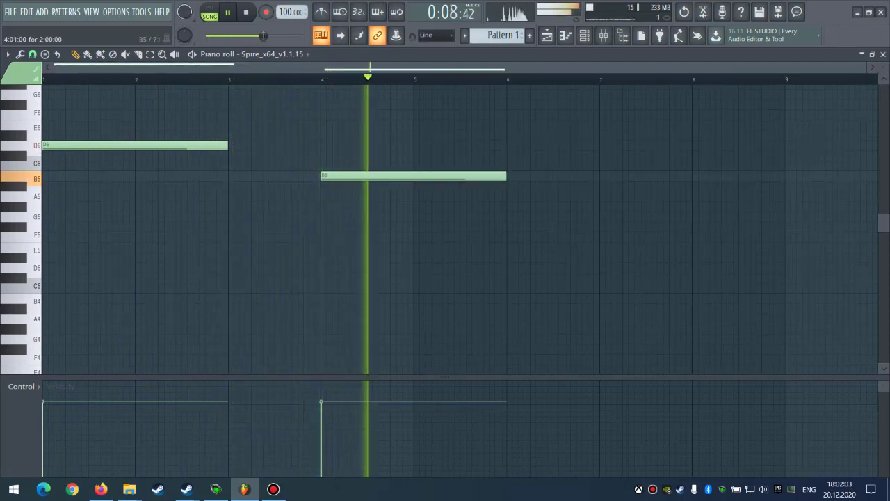
pyautogui.press('space')
pyautogui.moveTo(343, 176); pyautogui.dragTo(344, 166)
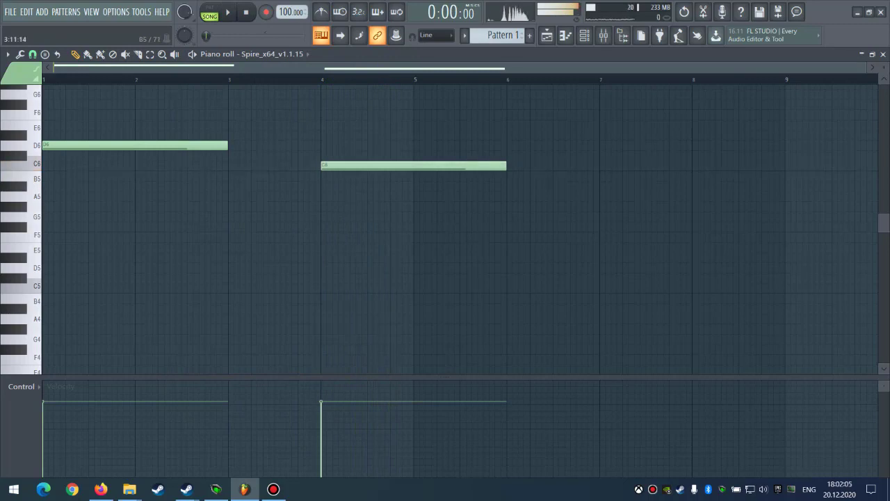
pyautogui.press('space')
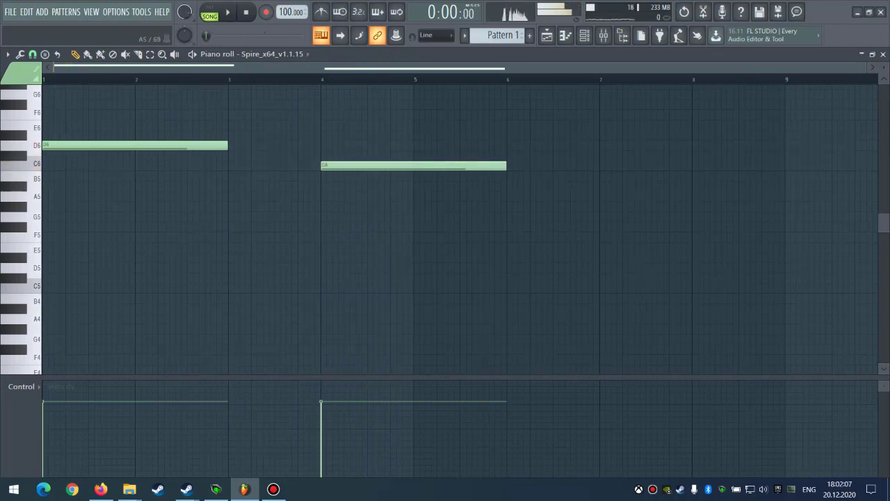
# Add two-bar A#5, A5 and F5 notes below the D6 note at bar 1 and play the chord.
pyautogui.click(47, 187)
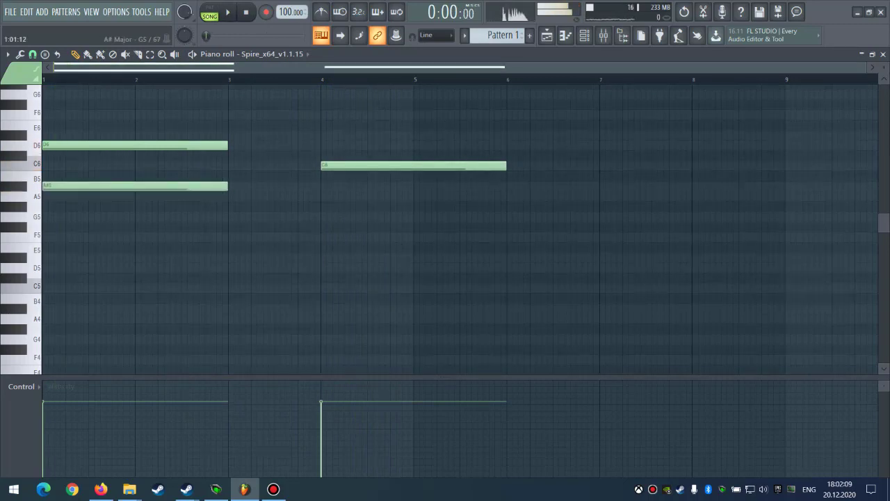
pyautogui.click(46, 197)
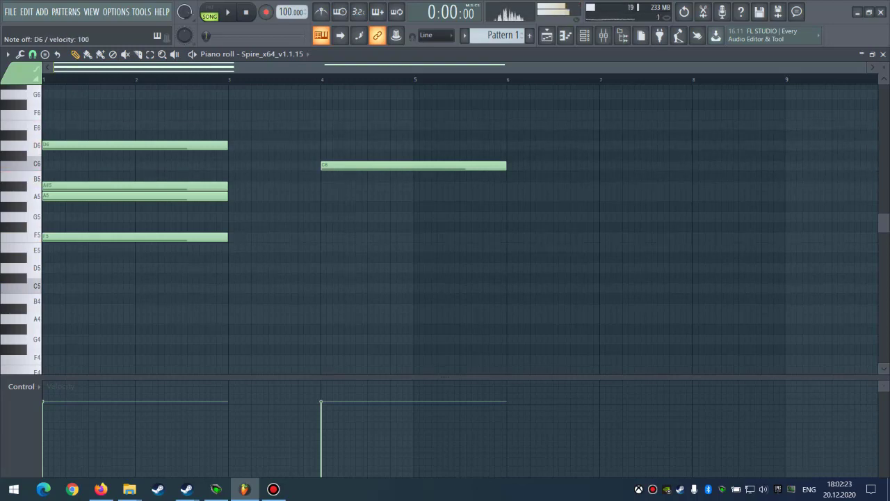
pyautogui.press('space')
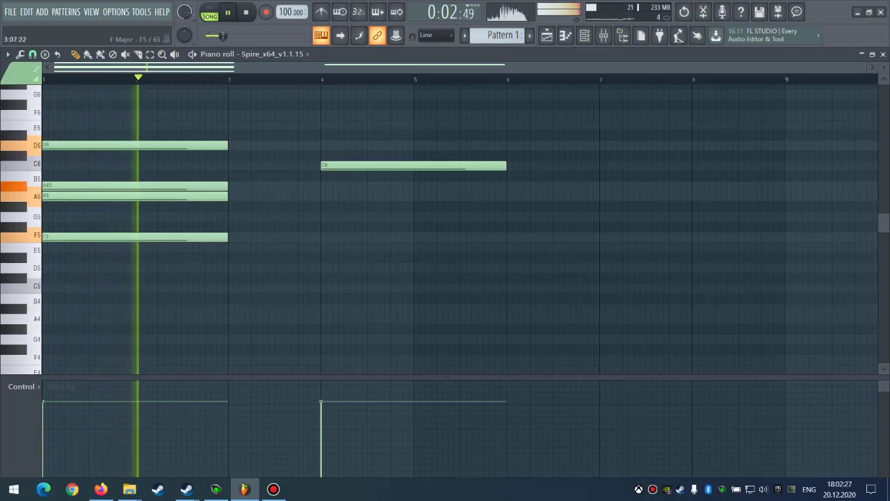
# Add two-bar A5, F5 and D#5 notes below the C6 note at bar 4 to complete the second chord.
pyautogui.click(324, 206)
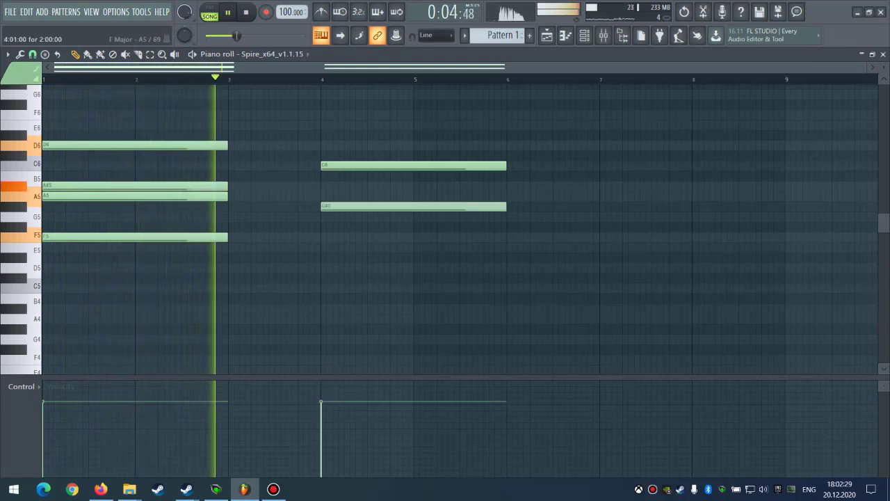
pyautogui.moveTo(325, 207); pyautogui.dragTo(324, 196)
pyautogui.click(324, 237)
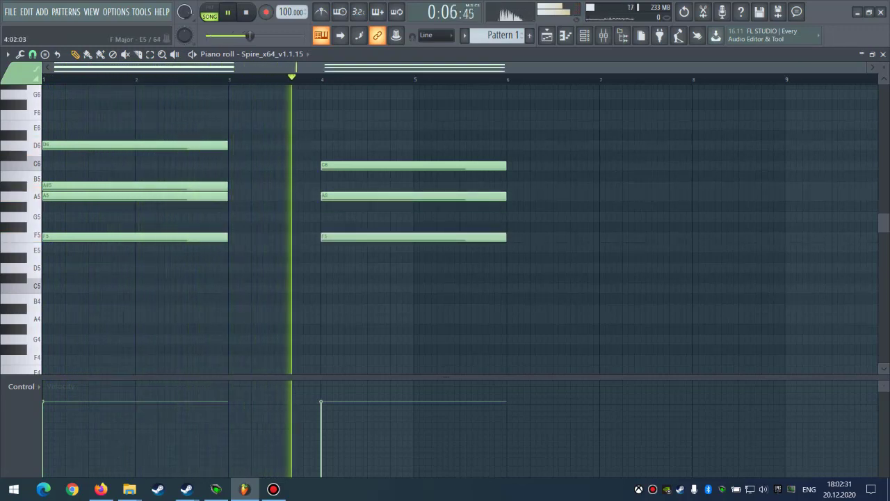
pyautogui.moveTo(334, 247); pyautogui.dragTo(334, 257)
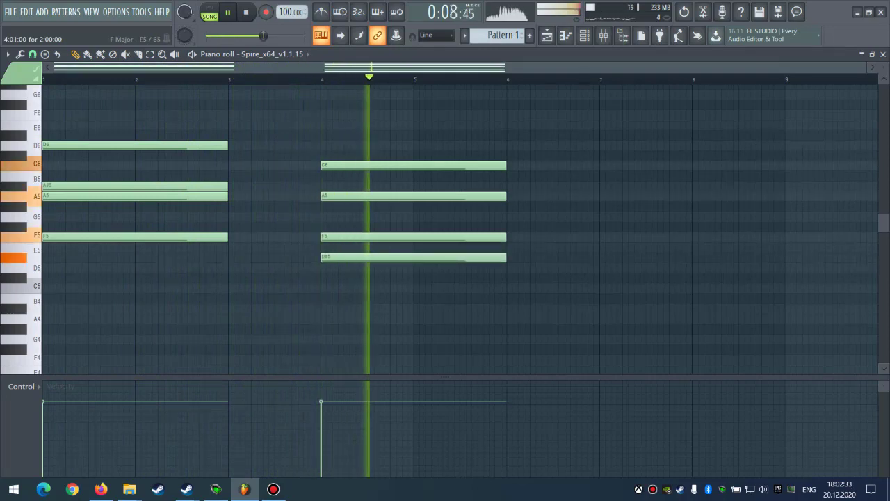
# Draw a third chord of two-bar A5, F5, C#5 and A#4 notes at bar 7.
pyautogui.moveTo(562, 177); pyautogui.dragTo(551, 240)
pyautogui.click(510, 178)
pyautogui.click(551, 270)
pyautogui.moveTo(551, 269); pyautogui.dragTo(554, 251)
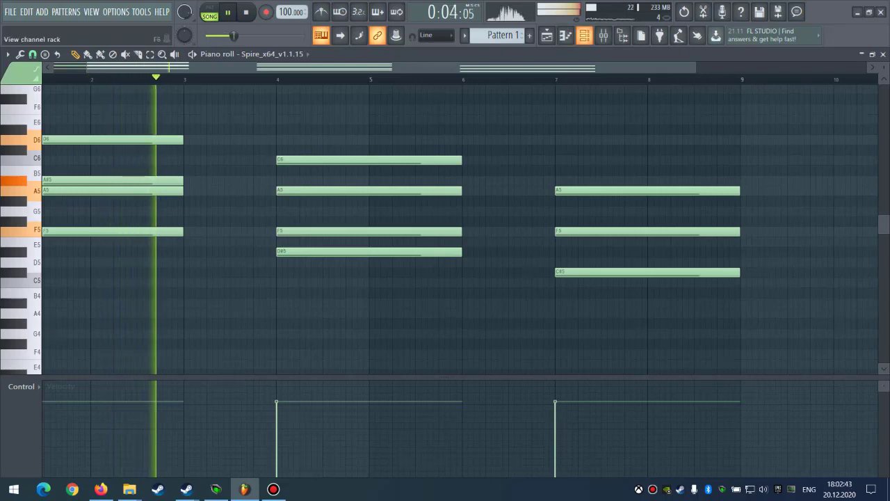
pyautogui.moveTo(540, 123); pyautogui.dragTo(508, 139)
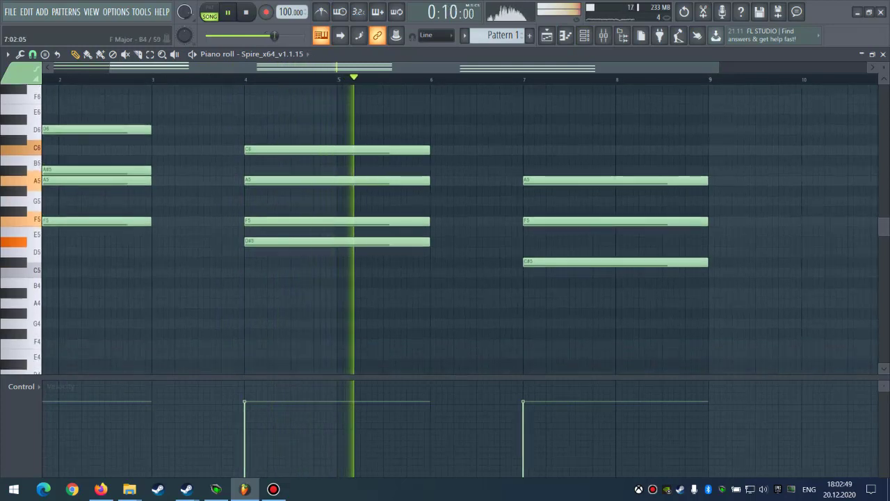
pyautogui.moveTo(534, 272); pyautogui.dragTo(534, 293)
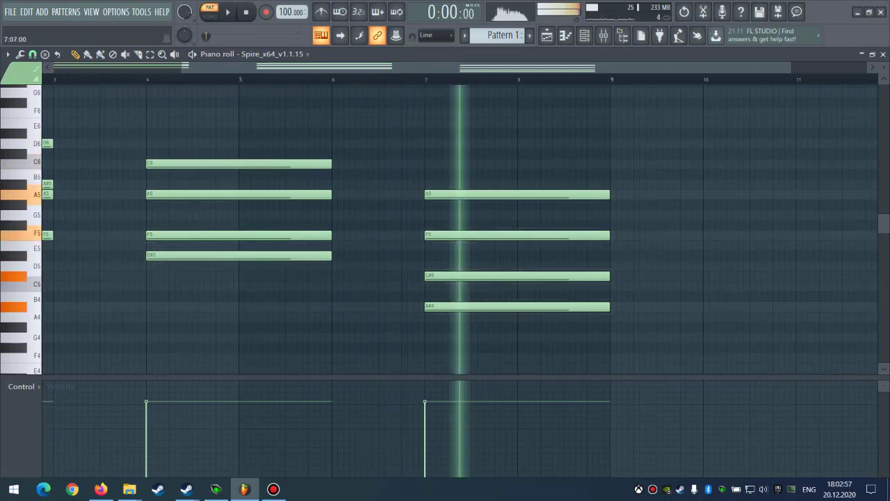
# Delete the A#4 note of the bar 7 chord, audition the chords and raise the C#5 note to D#5.
pyautogui.rightClick(465, 306)
pyautogui.keyDown('alt'); pyautogui.rightClick(292, 306); pyautogui.keyUp('alt')
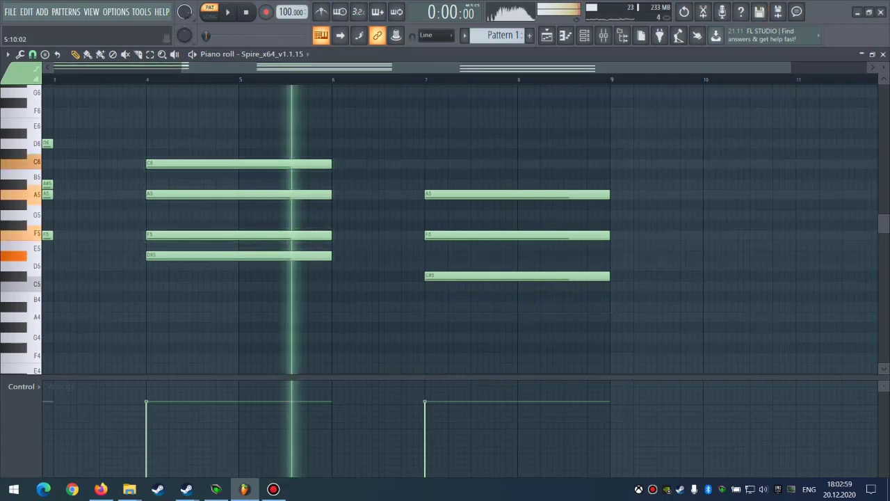
pyautogui.keyDown('alt'); pyautogui.rightClick(463, 307); pyautogui.keyUp('alt')
pyautogui.press('space')
pyautogui.moveTo(465, 276); pyautogui.dragTo(464, 256)
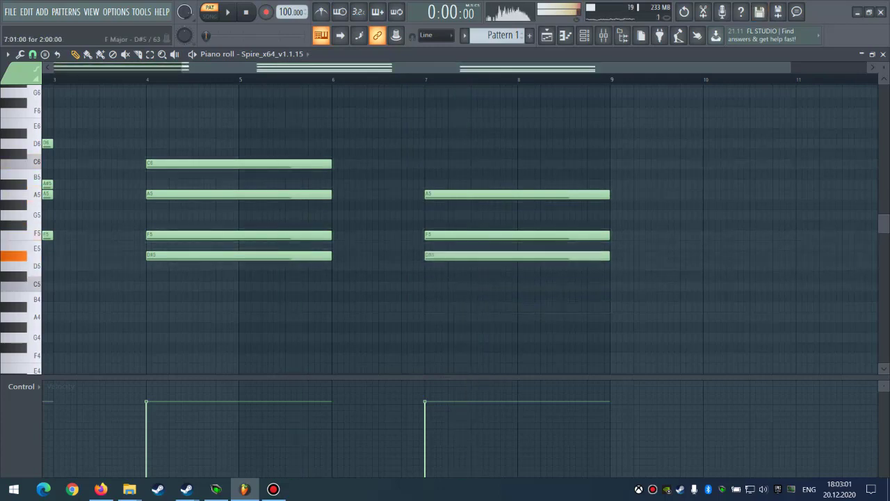
# Add a two-bar D5 note to the bar 7 chord, lower it to C5 and audition the second and third chords.
pyautogui.click(430, 265)
pyautogui.keyDown('alt'); pyautogui.rightClick(257, 281); pyautogui.keyUp('alt')
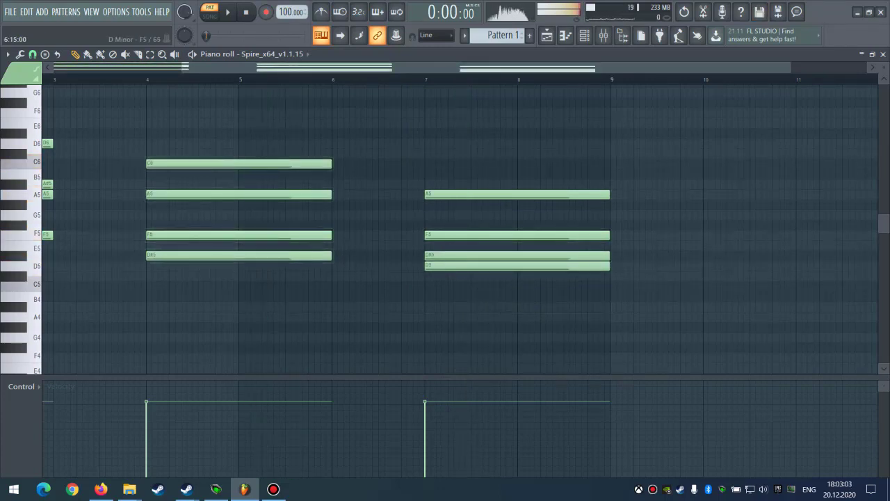
pyautogui.keyDown('alt'); pyautogui.rightClick(444, 282); pyautogui.keyUp('alt')
pyautogui.press('space')
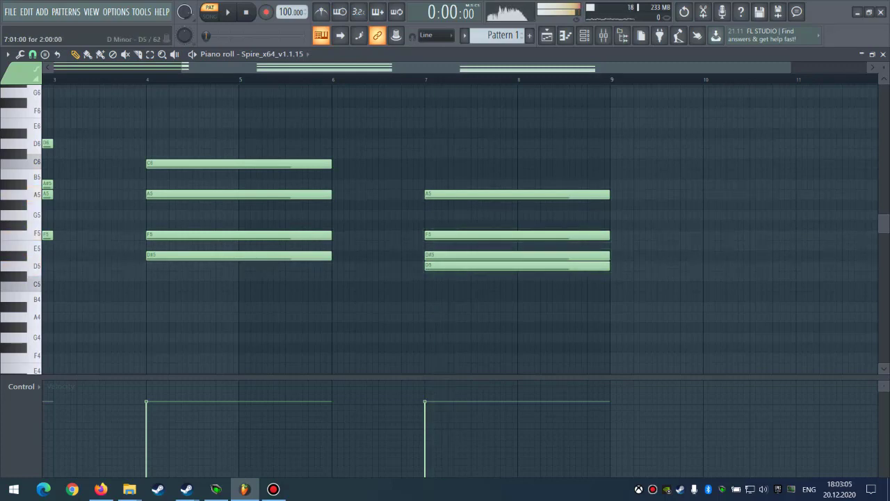
pyautogui.hotkey('shift', 'Down')
pyautogui.hotkey('shift', 'Down')
pyautogui.hotkey('shift', 'Down')
pyautogui.hotkey('shift', 'Up')
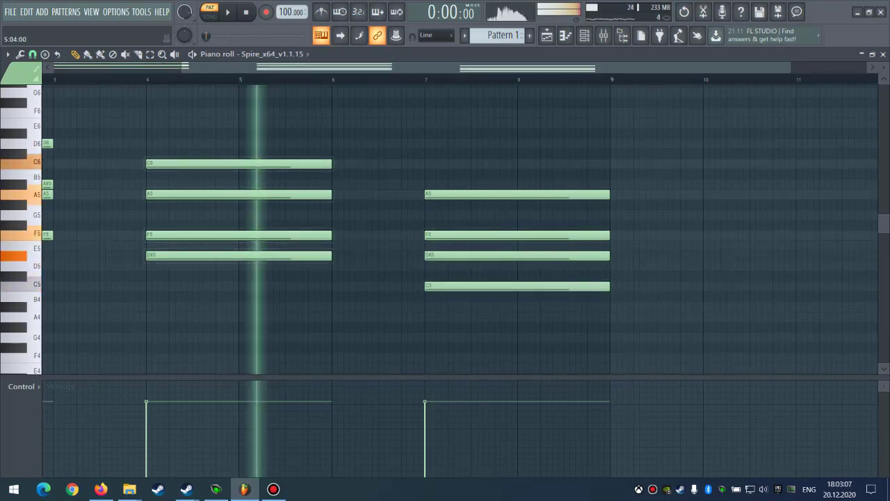
pyautogui.keyDown('alt'); pyautogui.rightClick(497, 225); pyautogui.keyUp('alt')
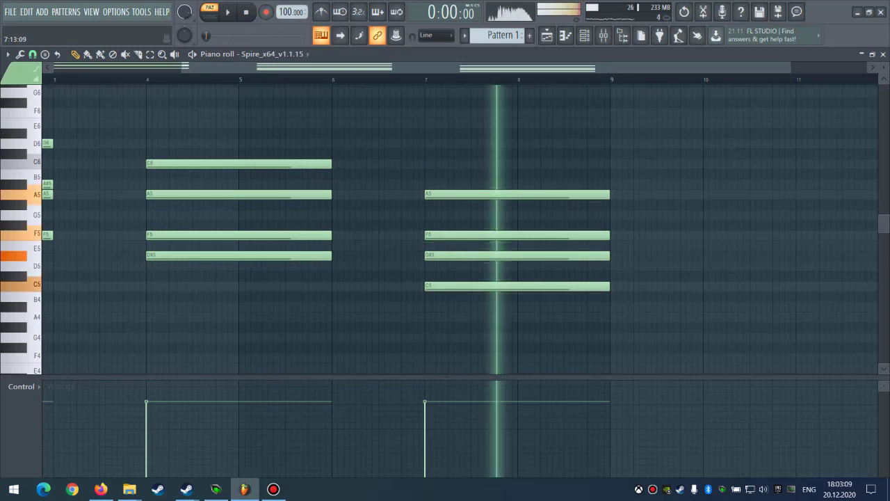
# Lower the A5 note of the bar 7 chord to G5, keeping its start at bar 7, and audition the chord.
pyautogui.hotkey('shift', 'Down')
pyautogui.hotkey('shift', 'Down')
pyautogui.hotkey('shift', 'Left')
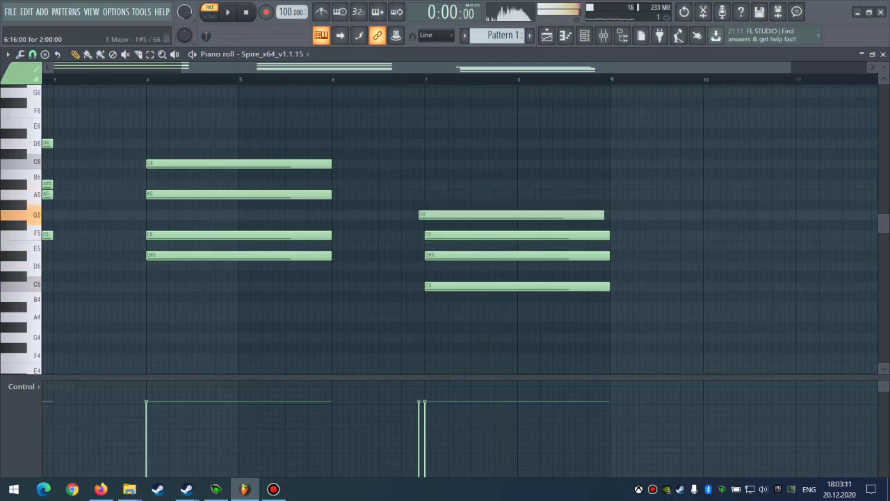
pyautogui.press('space')
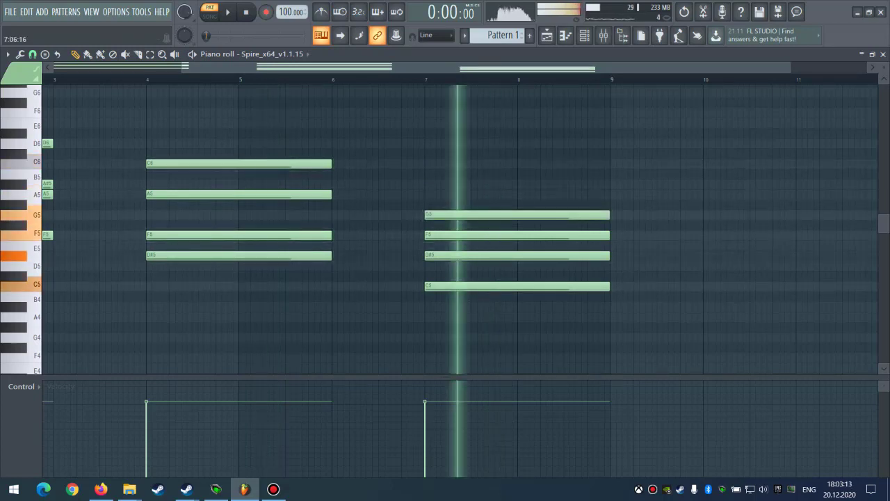
# Play the whole pattern and set a looping time selection from bar 1 to bar 11, leaving the notes deselected.
pyautogui.press('space')
pyautogui.scroll(-2, 419, 234)
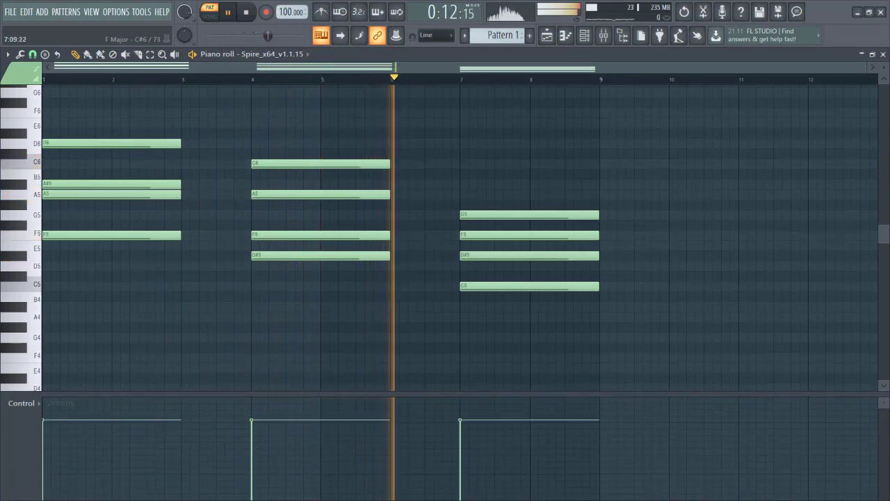
pyautogui.scroll(1, 501, 153)
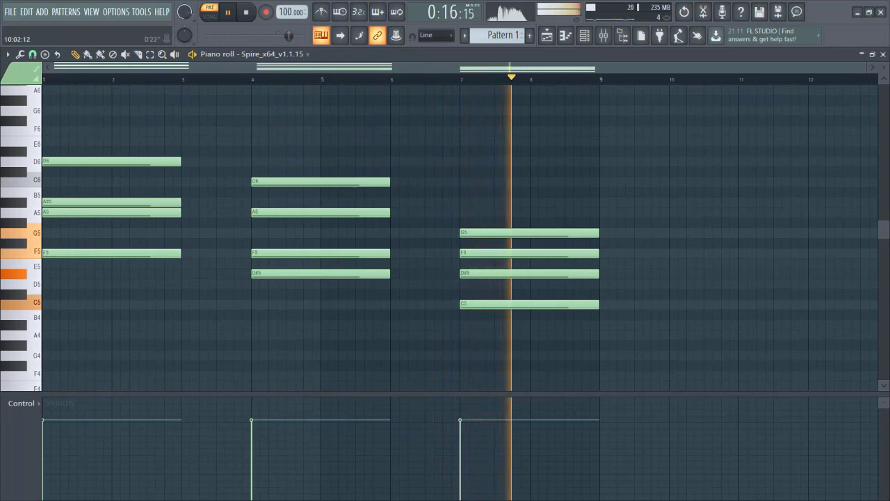
pyautogui.moveTo(739, 80); pyautogui.dragTo(44, 80)
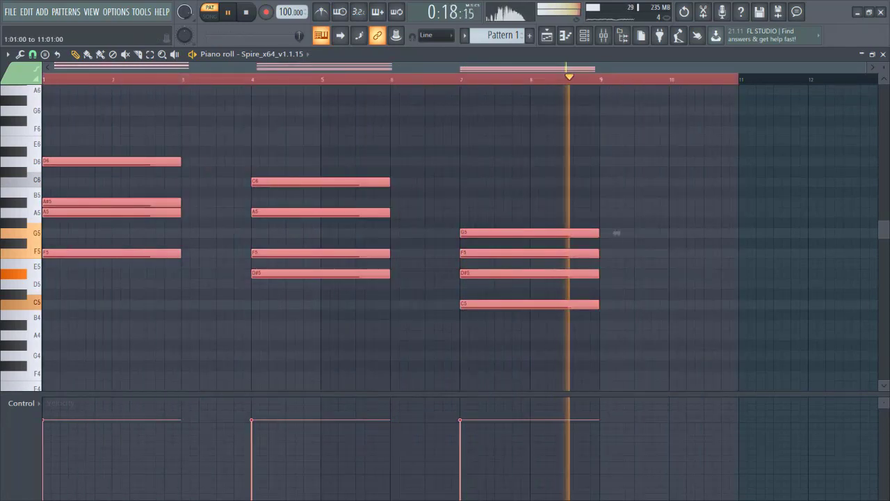
pyautogui.hotkey('ctrl', 'd')
# Open the Spire synth from the channel rack, look at its preset and delay effect settings, and close it.
pyautogui.click(584, 36)
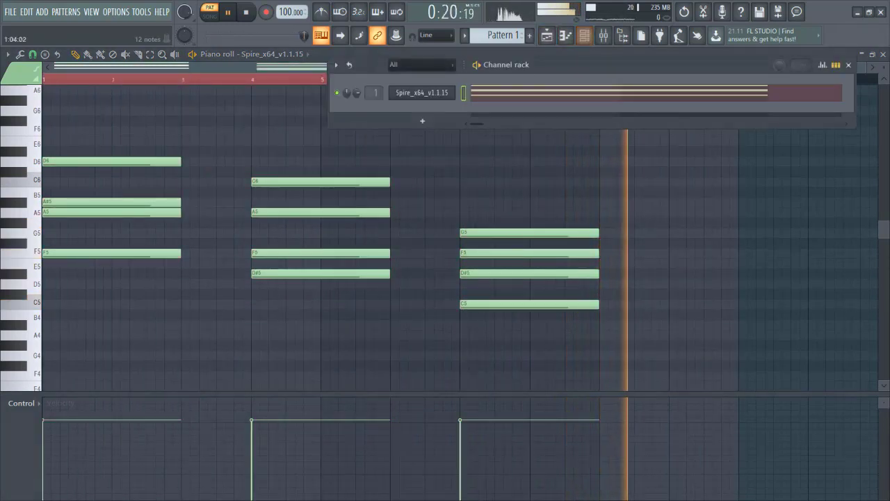
pyautogui.click(421, 93)
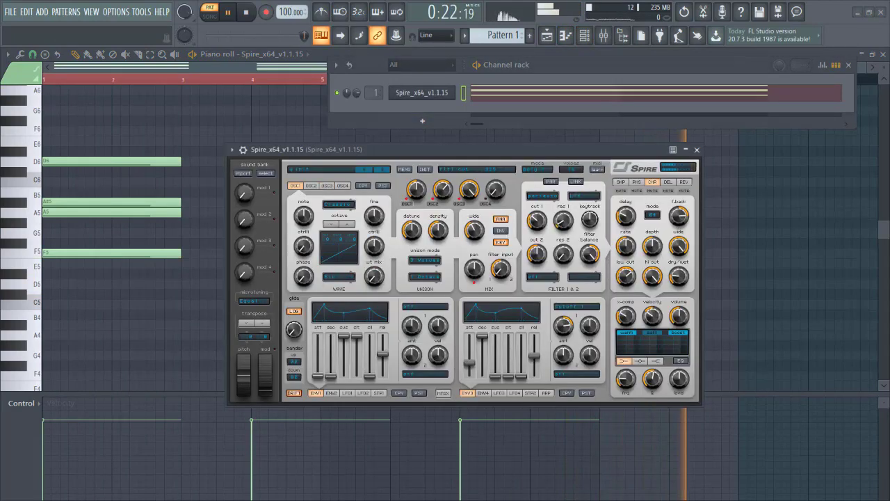
pyautogui.click(327, 169)
pyautogui.press('Escape')
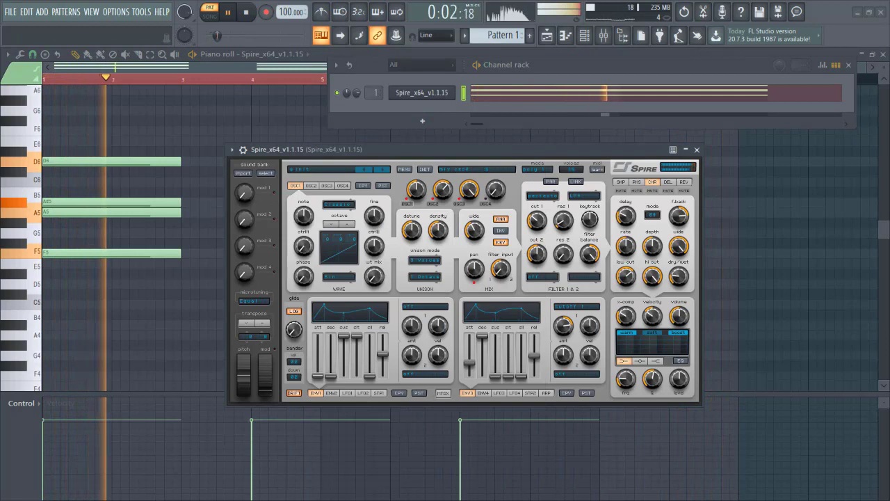
pyautogui.click(668, 182)
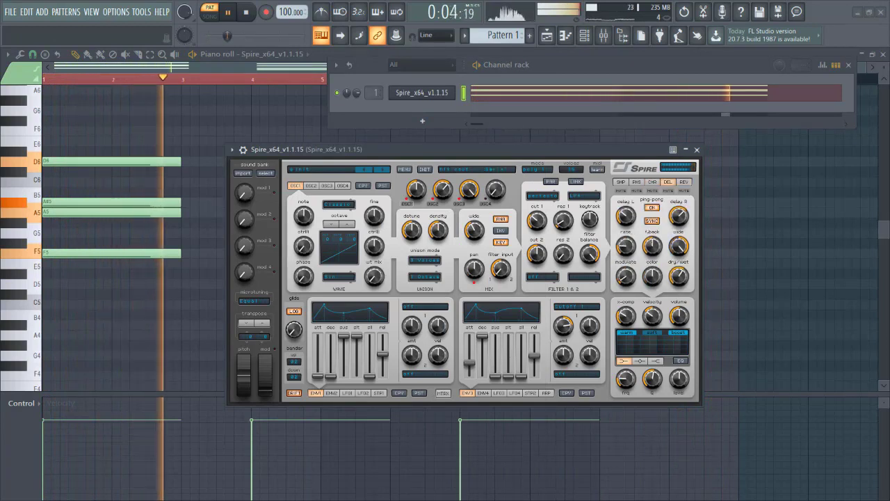
pyautogui.click(621, 183)
pyautogui.click(759, 243)
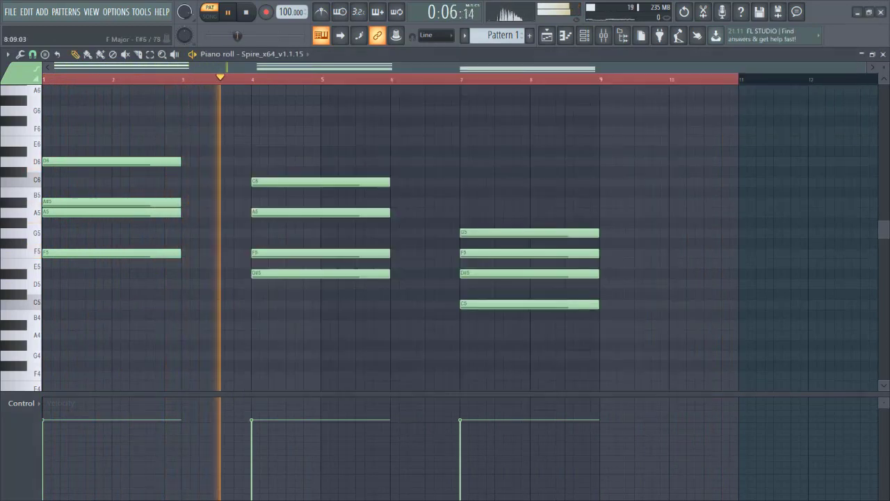
pyautogui.click(585, 36)
# In the playlist, replace the Pattern 1 clip on Track 1 with a new one at bar 1, extended to bar 10.
pyautogui.click(547, 35)
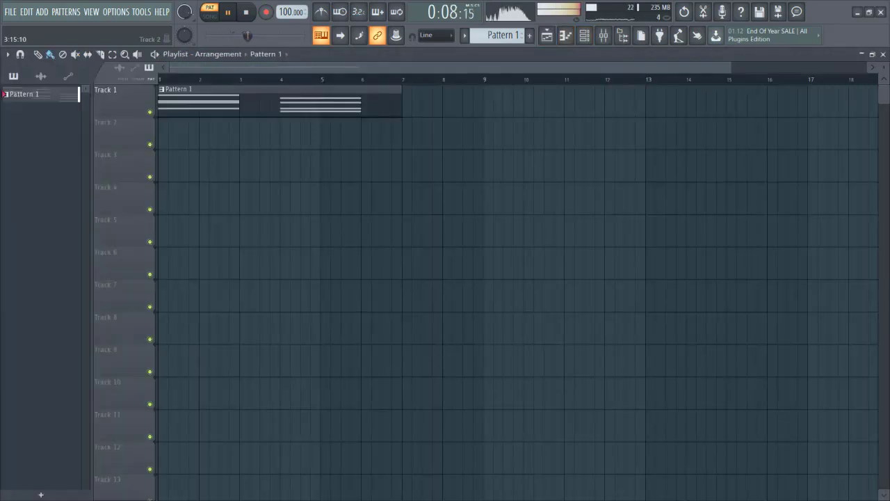
pyautogui.press('space')
pyautogui.rightClick(284, 104)
pyautogui.moveTo(266, 103); pyautogui.dragTo(164, 103)
pyautogui.rightClick(286, 103)
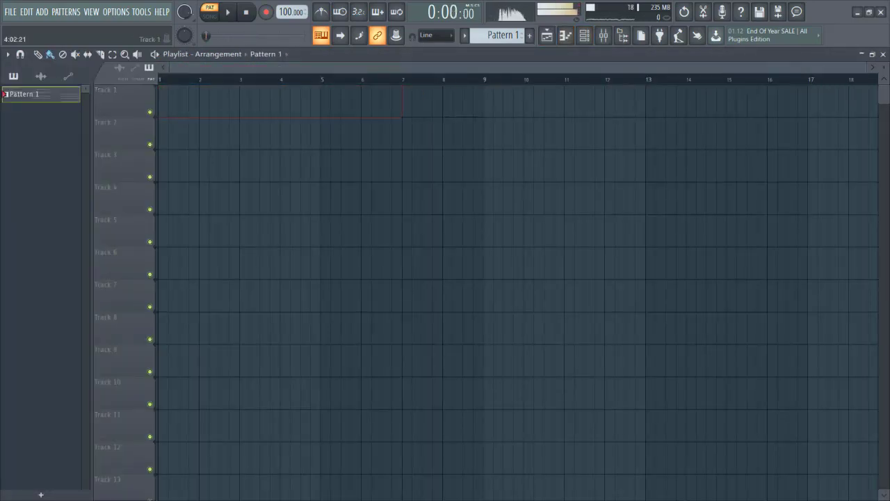
pyautogui.moveTo(257, 103); pyautogui.dragTo(164, 103)
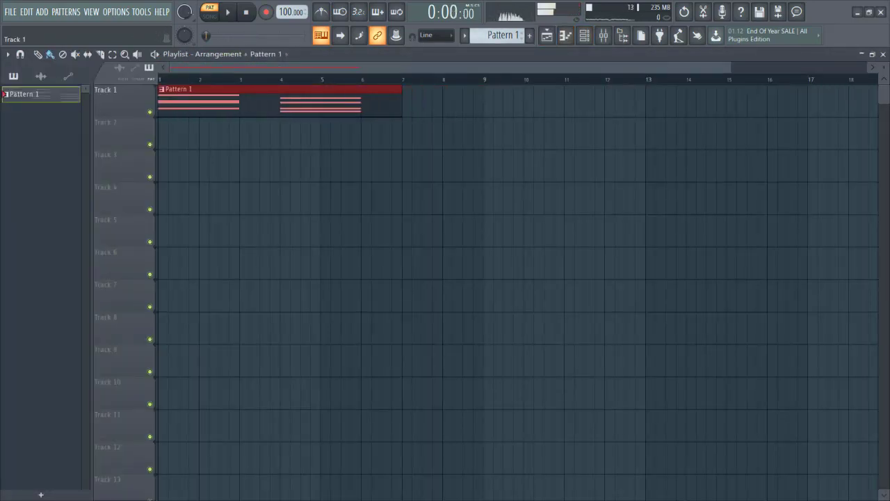
pyautogui.moveTo(401, 100); pyautogui.dragTo(494, 101)
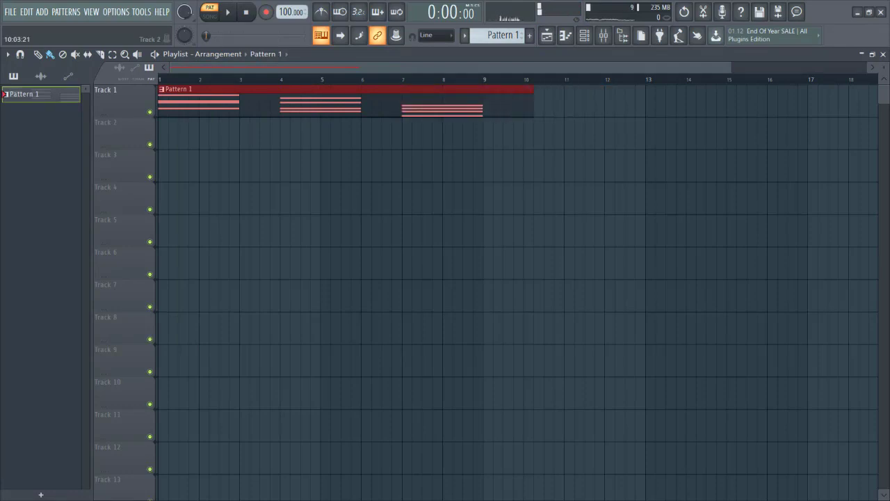
pyautogui.hotkey('ctrl', 'd')
# Switch playback to song mode, briefly play the arrangement and check the options for Pattern 1.
pyautogui.click(210, 14)
pyautogui.press('space')
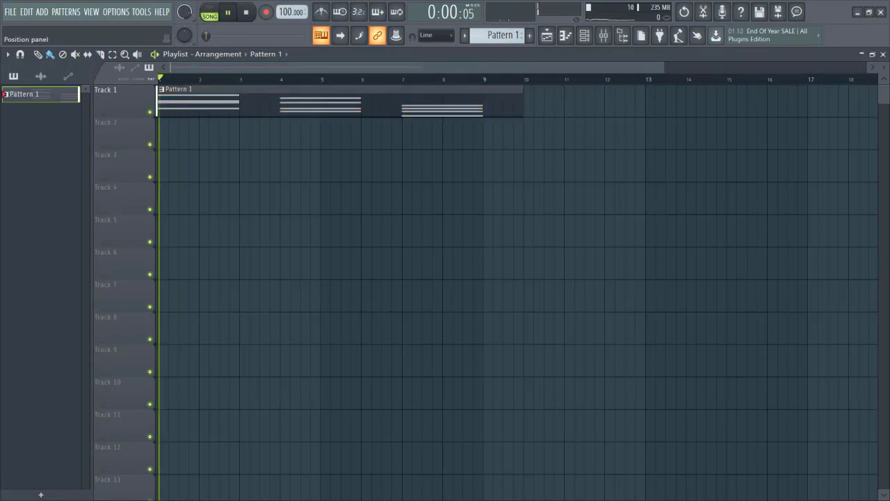
pyautogui.press('space')
pyautogui.rightClick(37, 93)
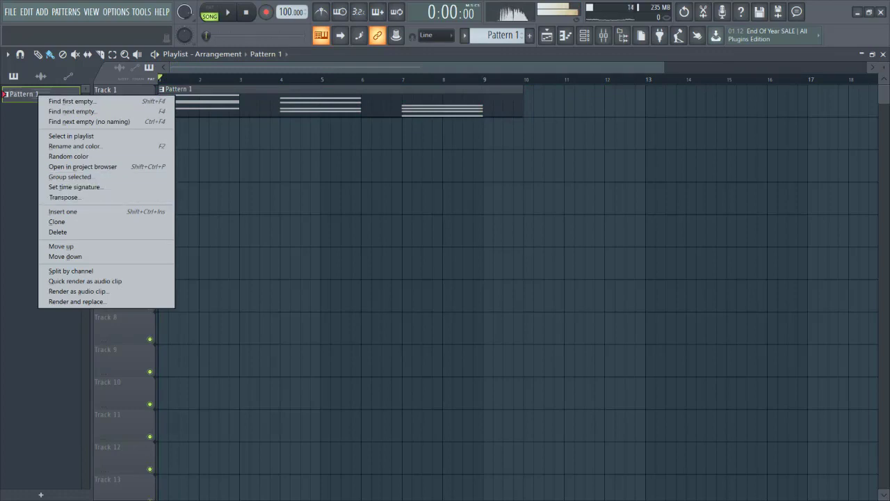
pyautogui.click(296, 142)
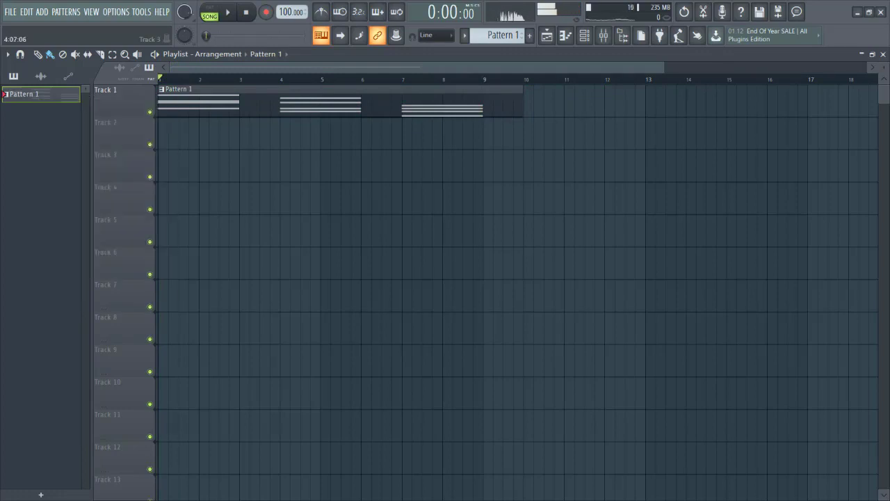
# Load ValhallaVintageVerb into effect slot 2 of the Spire mixer track and reposition its window.
pyautogui.click(603, 35)
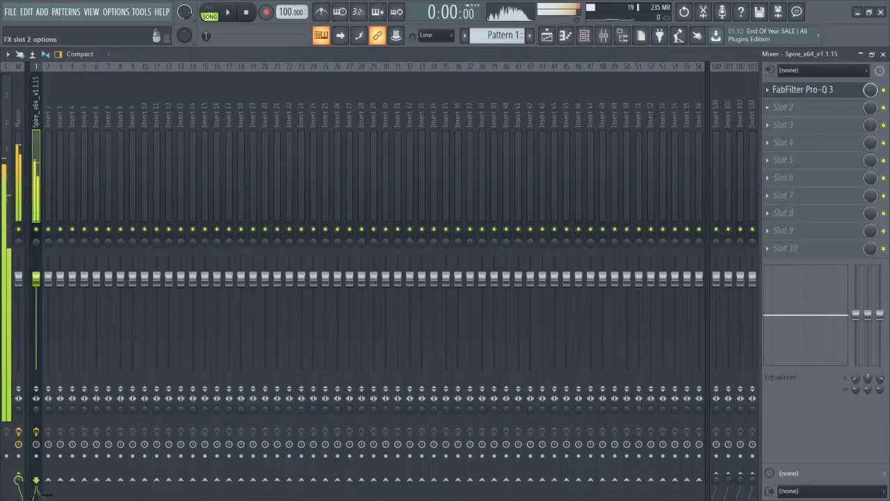
pyautogui.click(783, 107)
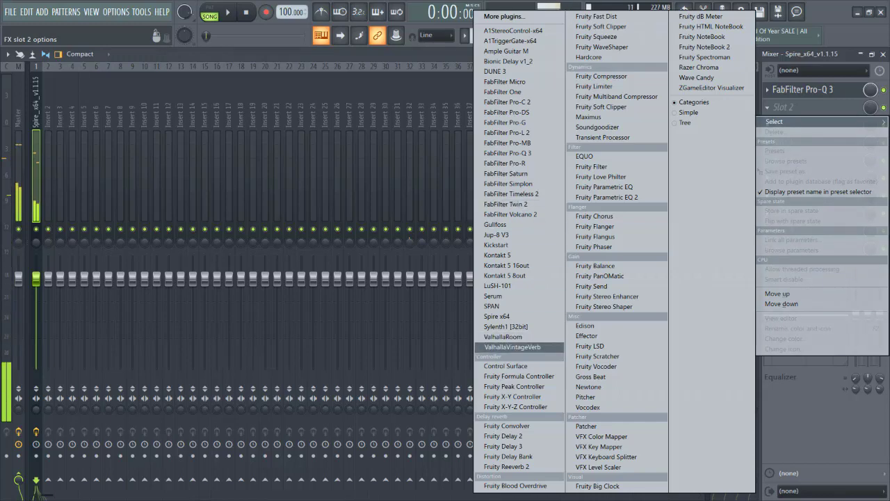
pyautogui.click(513, 346)
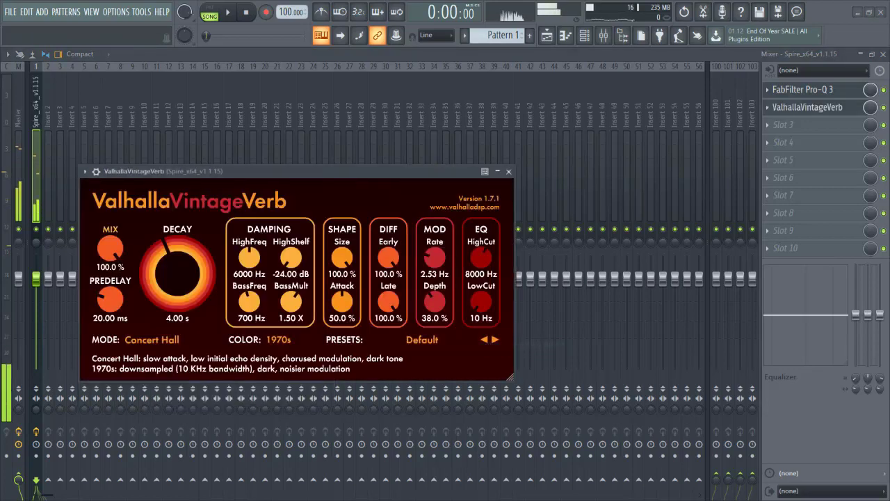
pyautogui.moveTo(292, 172); pyautogui.dragTo(340, 156)
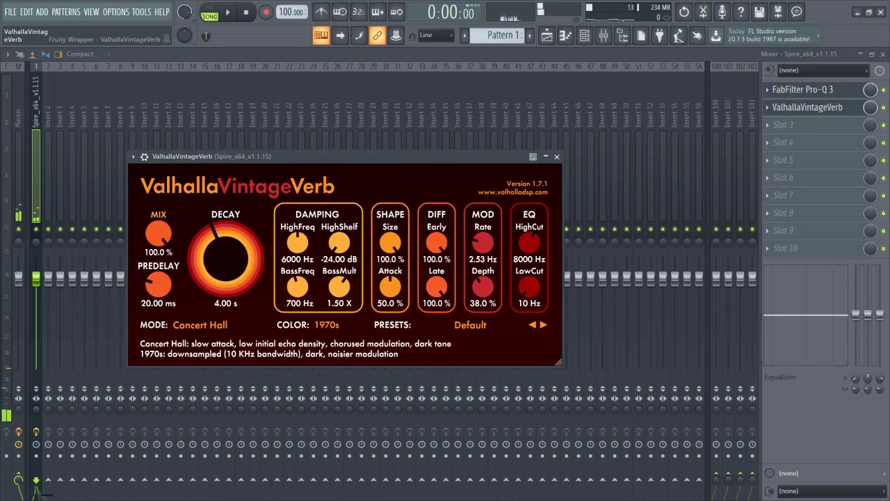
# During playback, set the ValhallaVintageVerb mix to 58.8%, decay to 2.29 s, mode to Ambience and LowCut to 210 Hz.
pyautogui.press('space')
pyautogui.moveTo(158, 234); pyautogui.dragTo(158, 269)
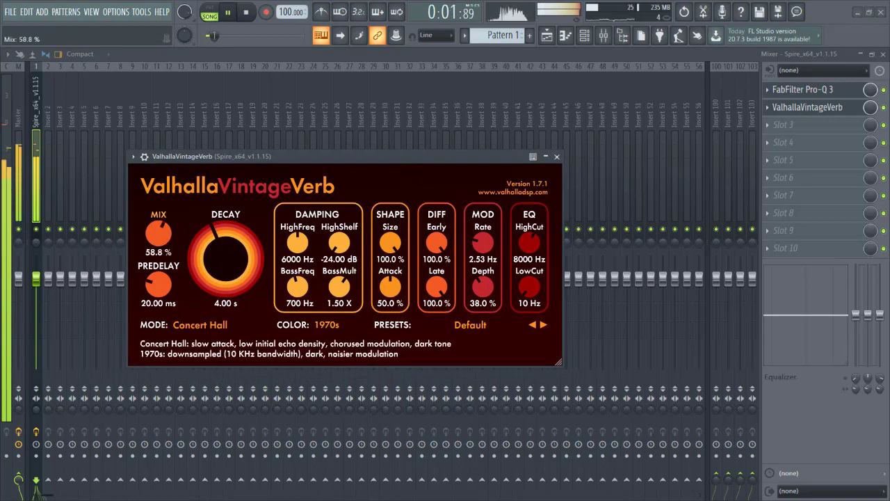
pyautogui.moveTo(226, 258); pyautogui.dragTo(225, 282)
pyautogui.click(209, 324)
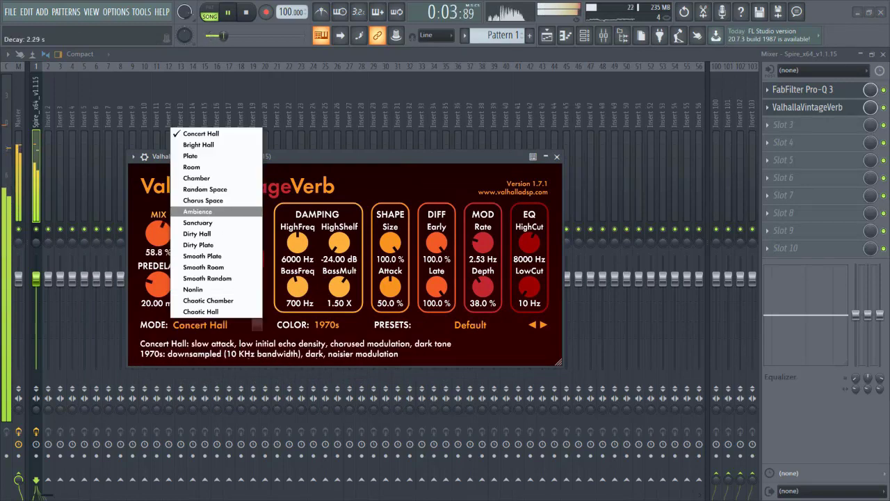
pyautogui.click(197, 212)
pyautogui.moveTo(529, 285); pyautogui.dragTo(528, 274)
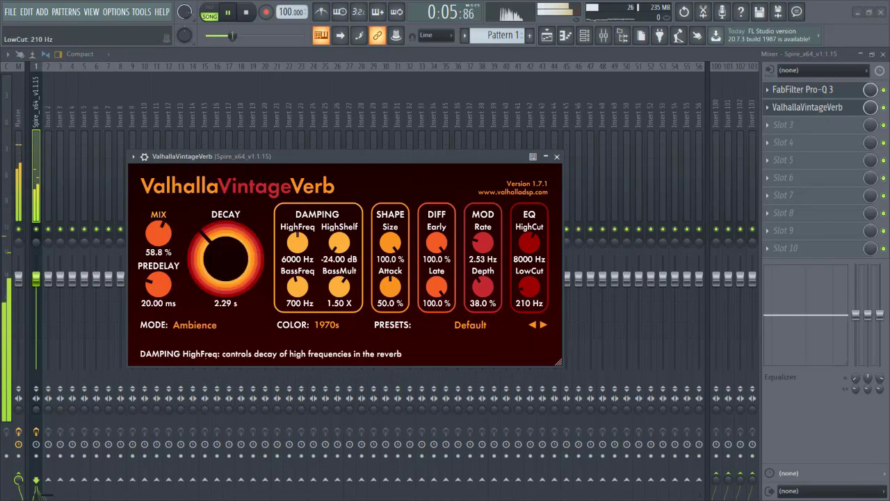
# Adjust the reverb's damping: HighFreq 2680 Hz, BassFreq 270 Hz and BassMult 1.67 X.
pyautogui.moveTo(298, 242); pyautogui.dragTo(340, 217)
pyautogui.moveTo(298, 243); pyautogui.dragTo(297, 264)
pyautogui.moveTo(339, 243); pyautogui.dragTo(339, 275)
pyautogui.moveTo(297, 286); pyautogui.dragTo(297, 306)
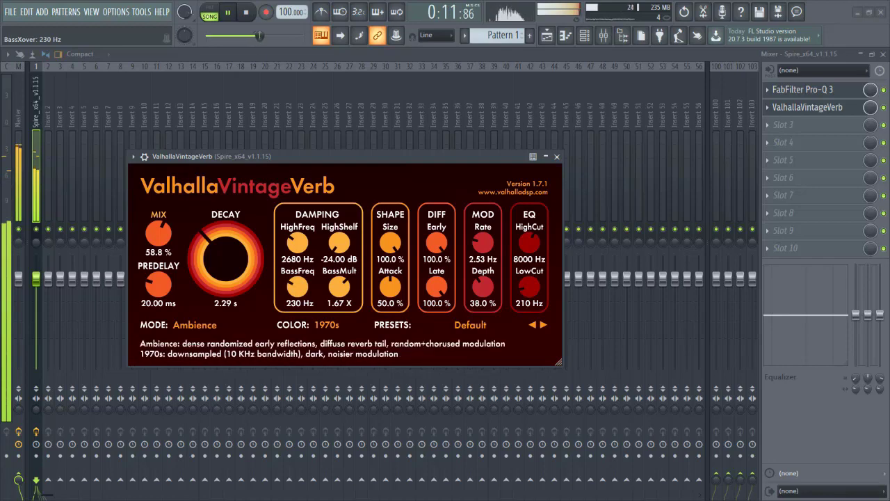
pyautogui.moveTo(297, 286); pyautogui.dragTo(297, 306)
# Set the reverb's color to 1980s, shift its window aside and return to the mixer.
pyautogui.click(327, 324)
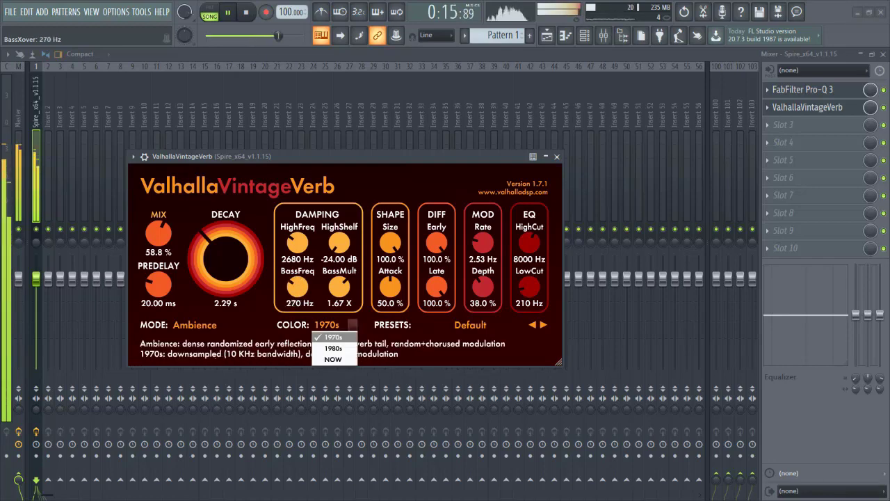
pyautogui.click(334, 342)
pyautogui.moveTo(340, 157); pyautogui.dragTo(367, 160)
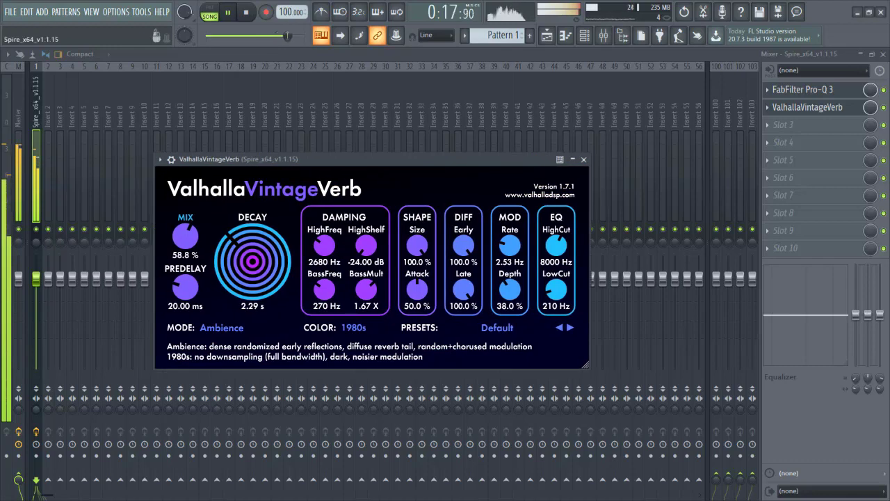
pyautogui.click(36, 167)
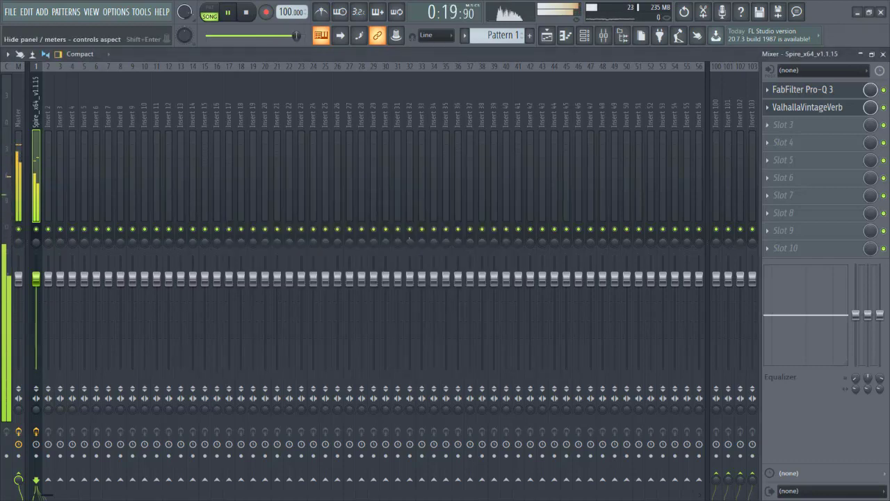
# Show the playlist arrangement and restart its playback.
pyautogui.click(548, 35)
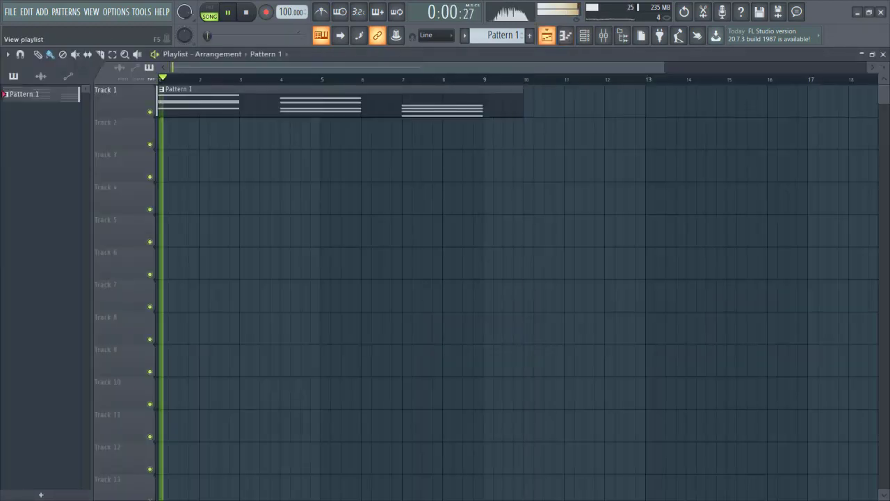
pyautogui.press('space')
pyautogui.press('space')
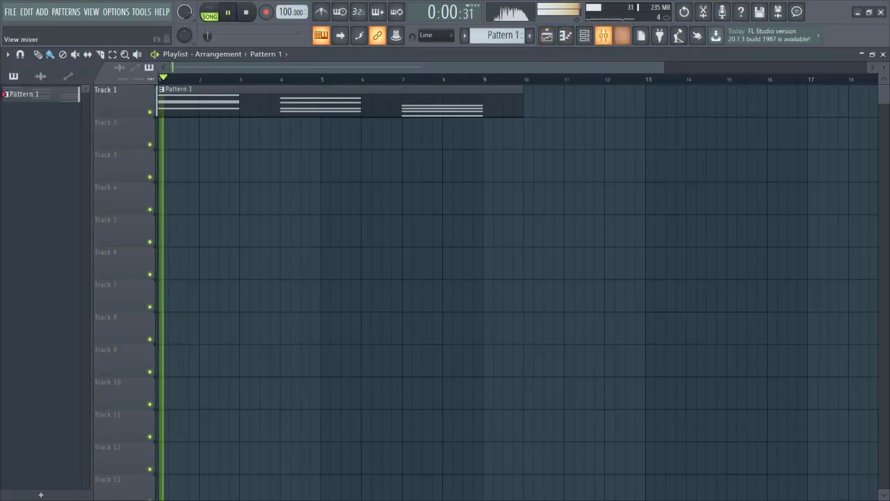
# In FabFilter Pro-Q 3, turn the mid band into a narrow cut of about 2.5 dB just below 1 kHz and add a slight dip around 2 kHz.
pyautogui.press('F9')
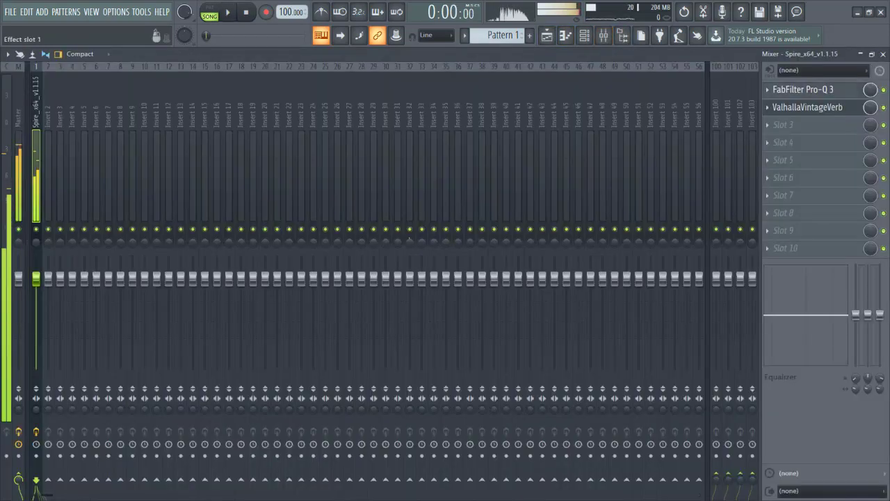
pyautogui.click(800, 89)
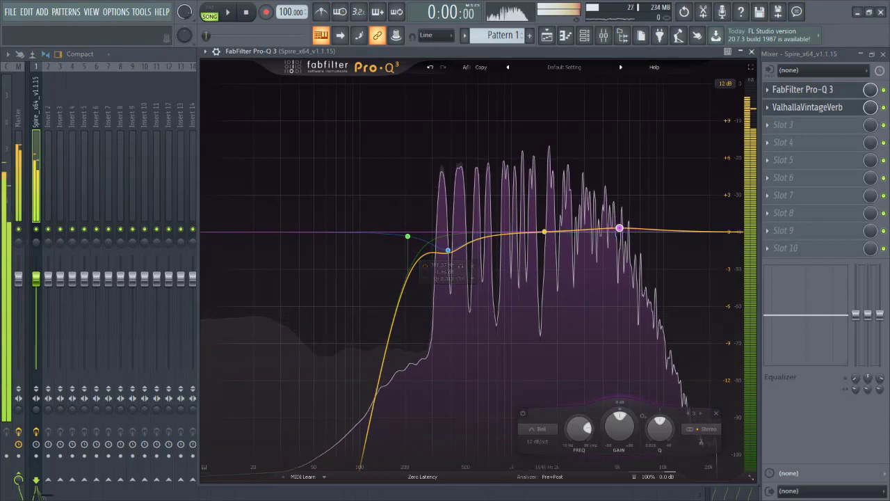
pyautogui.moveTo(545, 232); pyautogui.dragTo(519, 98)
pyautogui.scroll(10, 555, 181)
pyautogui.press('space')
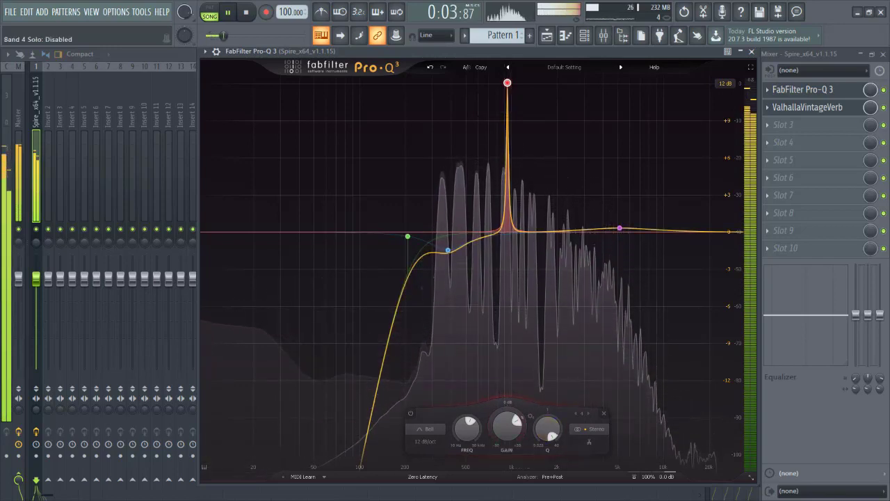
pyautogui.moveTo(548, 429); pyautogui.dragTo(507, 435)
pyautogui.click(558, 234)
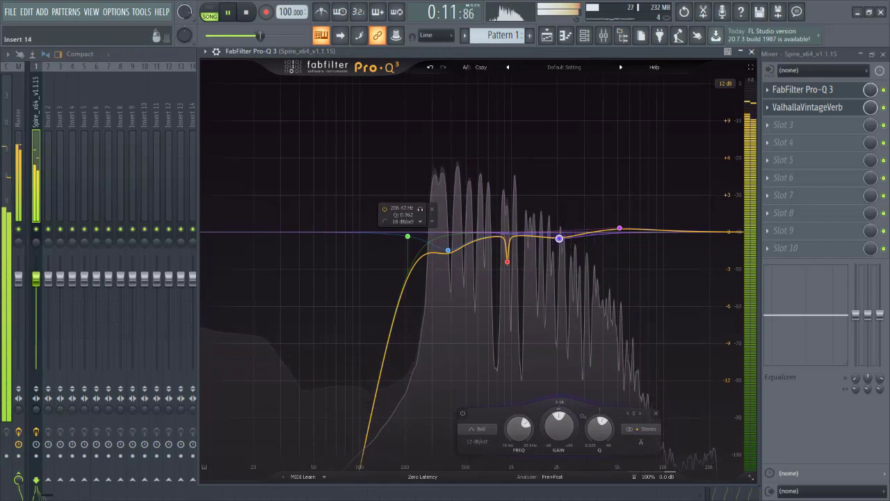
pyautogui.click(36, 177)
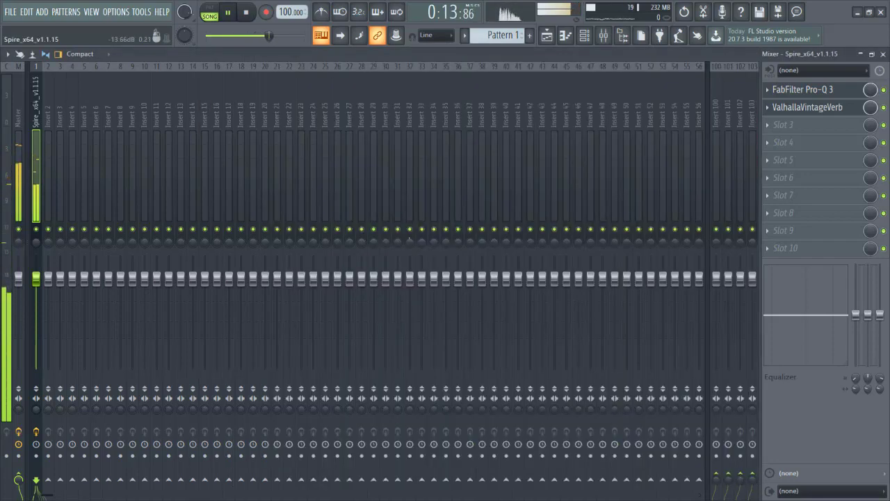
# Lower the Spire mixer track's volume to 80% and briefly play the arrangement.
pyautogui.press('space')
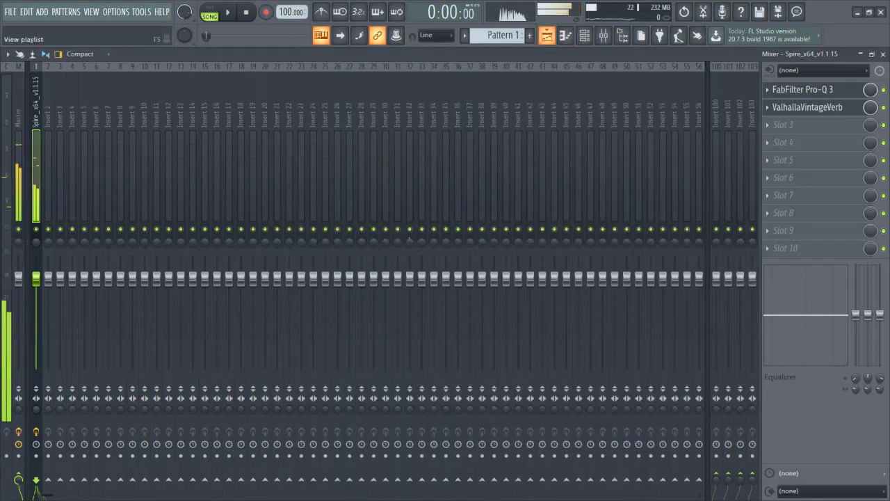
pyautogui.click(547, 36)
pyautogui.click(603, 36)
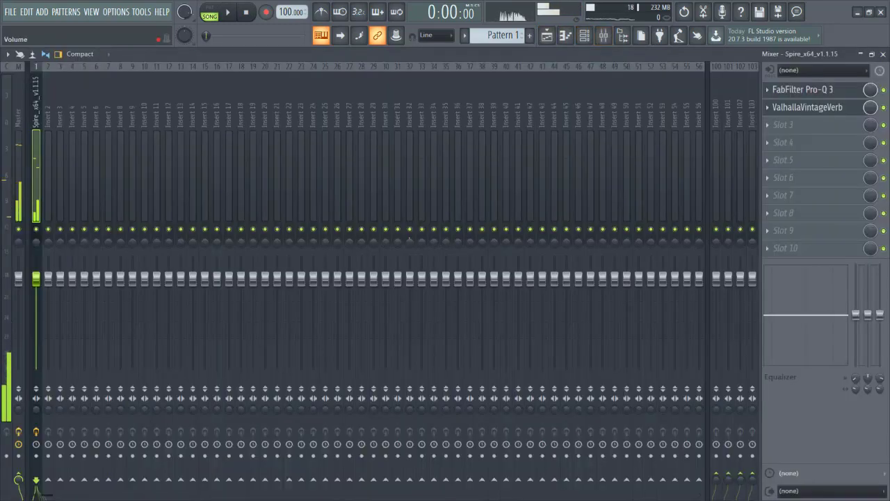
pyautogui.moveTo(36, 286); pyautogui.dragTo(36, 295)
pyautogui.press('space')
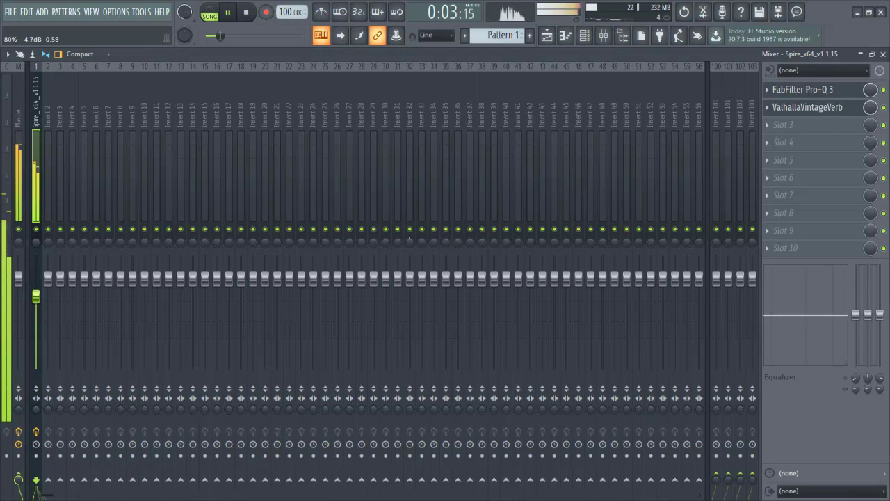
pyautogui.press('F5')
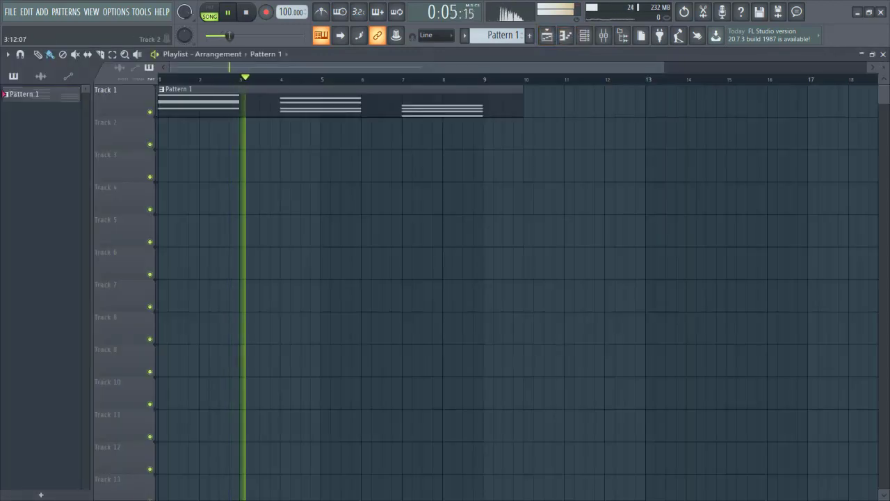
pyautogui.press('space')
pyautogui.rightClick(28, 90)
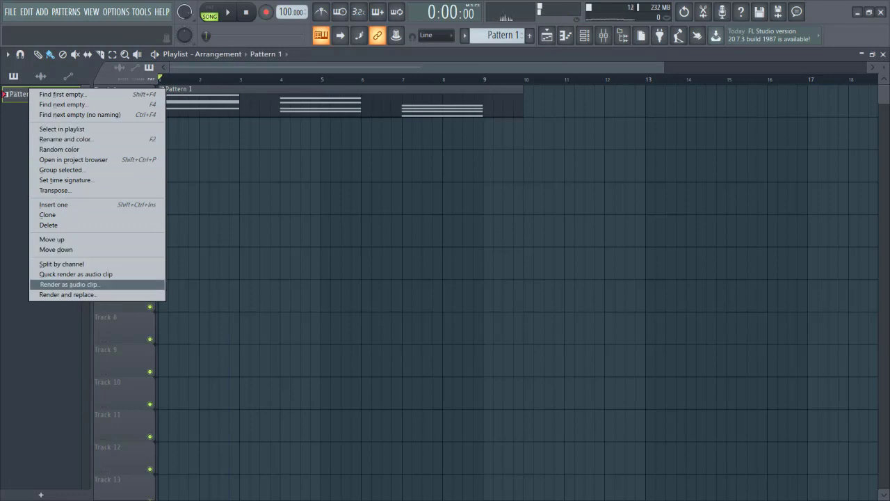
pyautogui.click(70, 284)
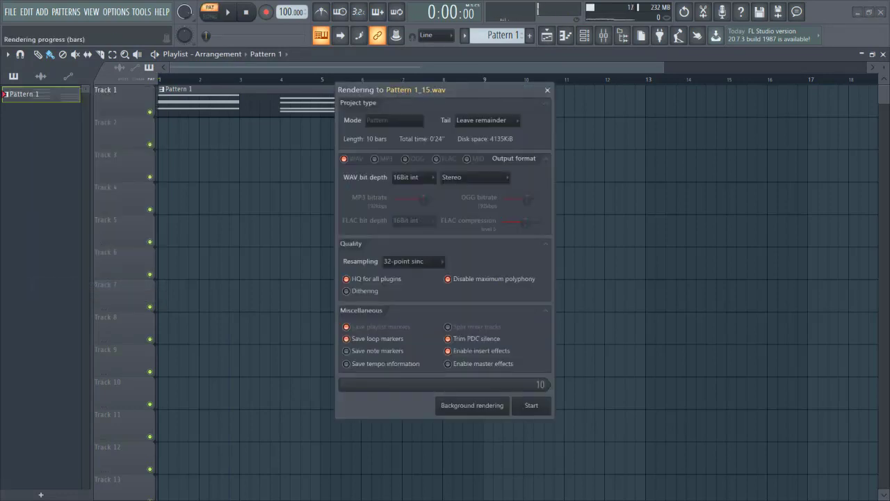
pyautogui.press('Escape')
# Quick render Pattern 1 as an audio clip and return to the playlist.
pyautogui.rightClick(55, 93)
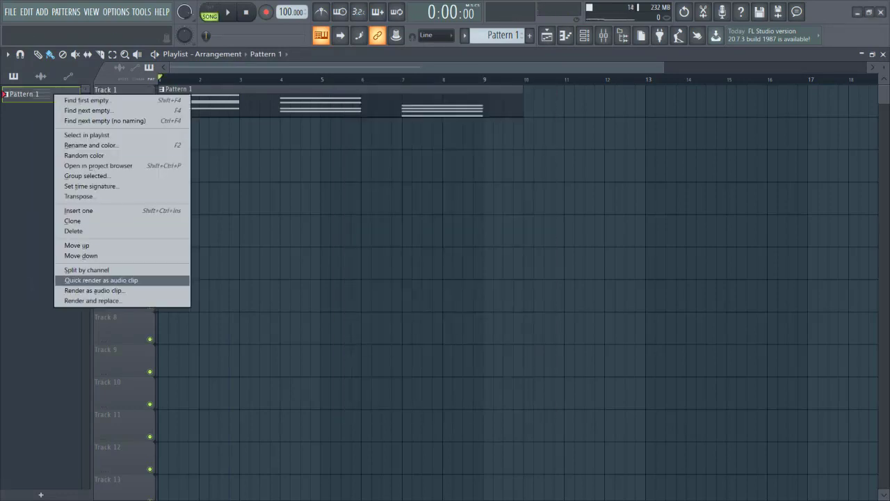
pyautogui.click(102, 280)
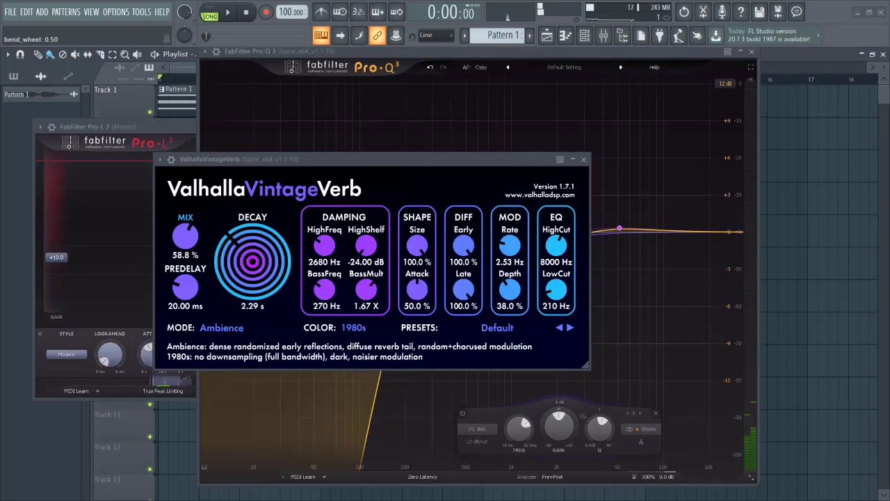
pyautogui.click(548, 36)
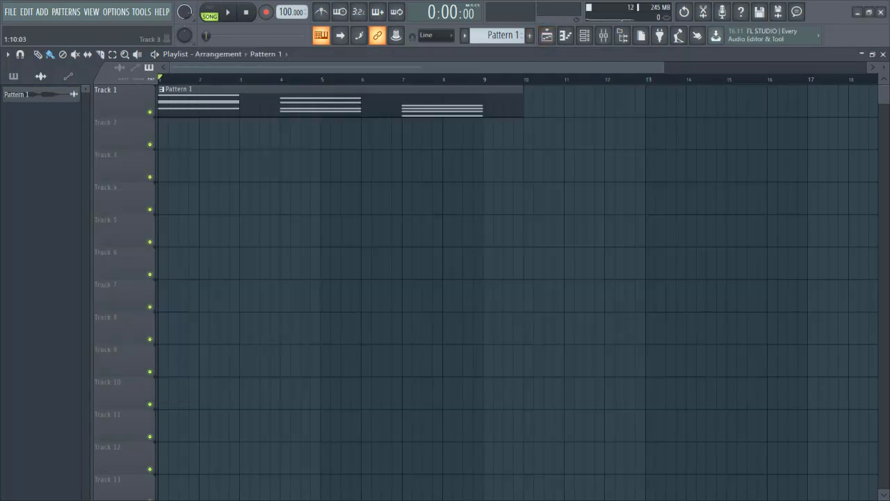
# Place the rendered audio clip on Track 2 at bar 1 and delete the Pattern 1 note clip from Track 1.
pyautogui.moveTo(41, 94); pyautogui.dragTo(243, 138)
pyautogui.moveTo(254, 135); pyautogui.dragTo(173, 135)
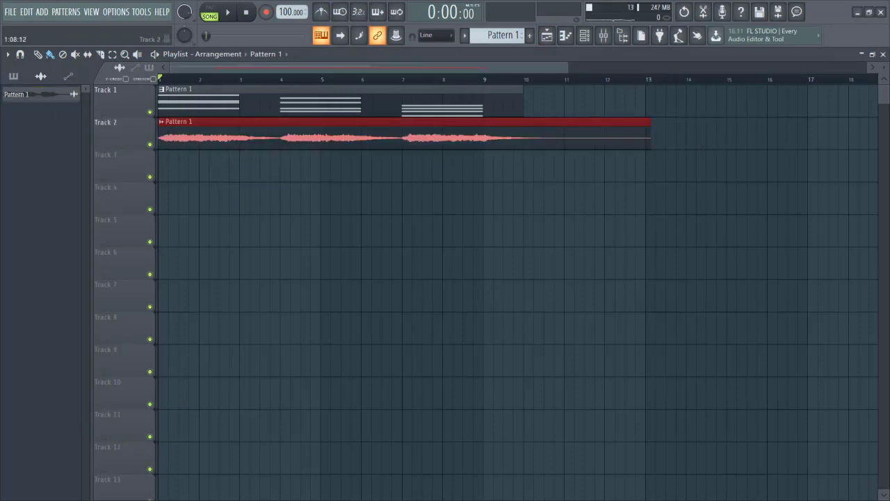
pyautogui.rightClick(212, 105)
# Reverse the audio clip on Track 2 in its channel settings and play it back.
pyautogui.doubleClick(212, 134)
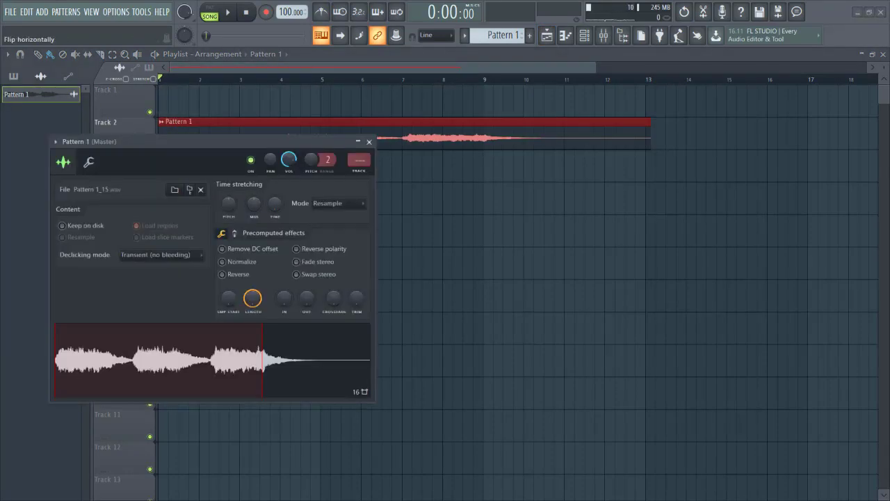
pyautogui.click(230, 274)
pyautogui.click(369, 142)
pyautogui.press('space')
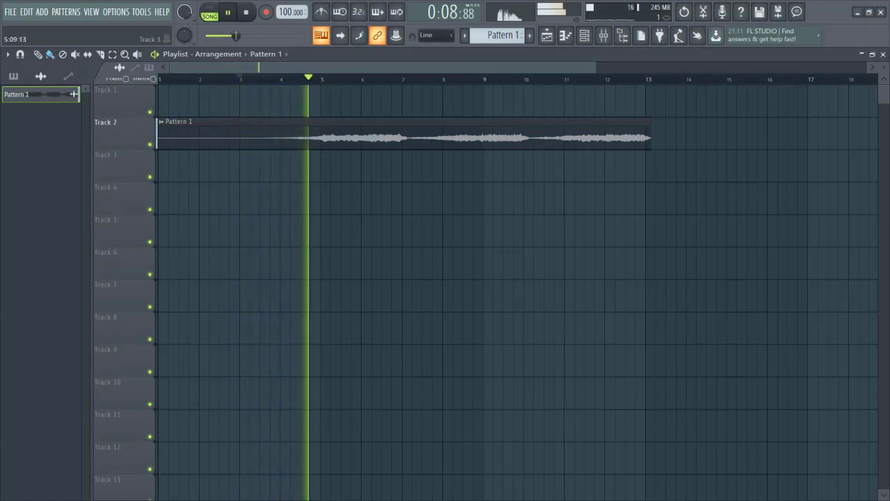
pyautogui.press('space')
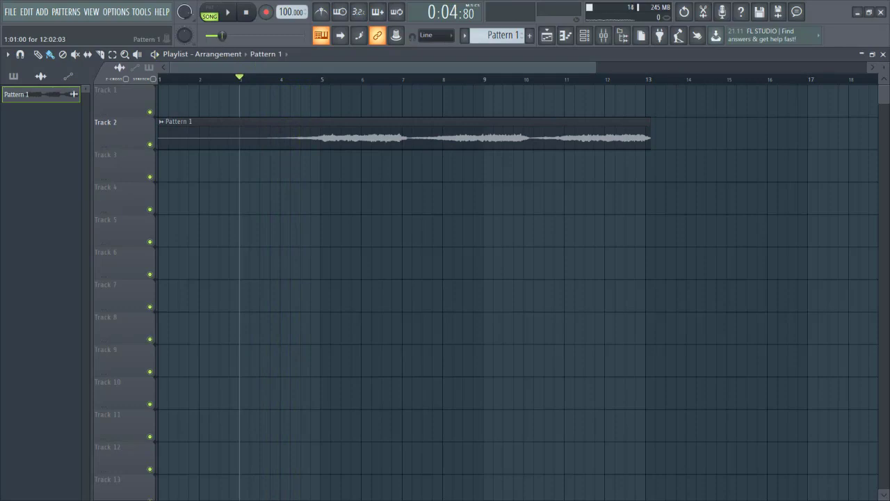
# Copy the reversed audio clip to Track 3, starting at bar 8.
pyautogui.click(203, 166)
pyautogui.rightClick(204, 165)
pyautogui.moveTo(209, 134); pyautogui.dragTo(494, 166)
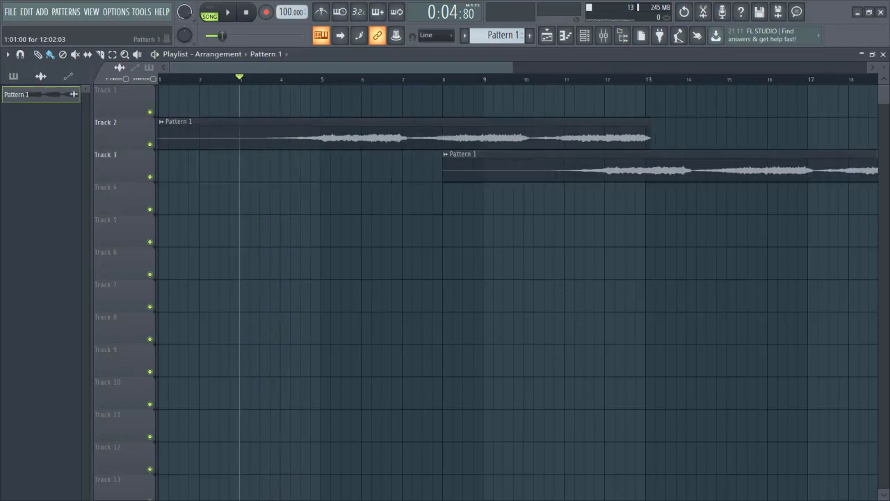
# Trim the end of the Track 2 clip to bar 5 and play the shortened riser.
pyautogui.moveTo(649, 134); pyautogui.dragTo(336, 134)
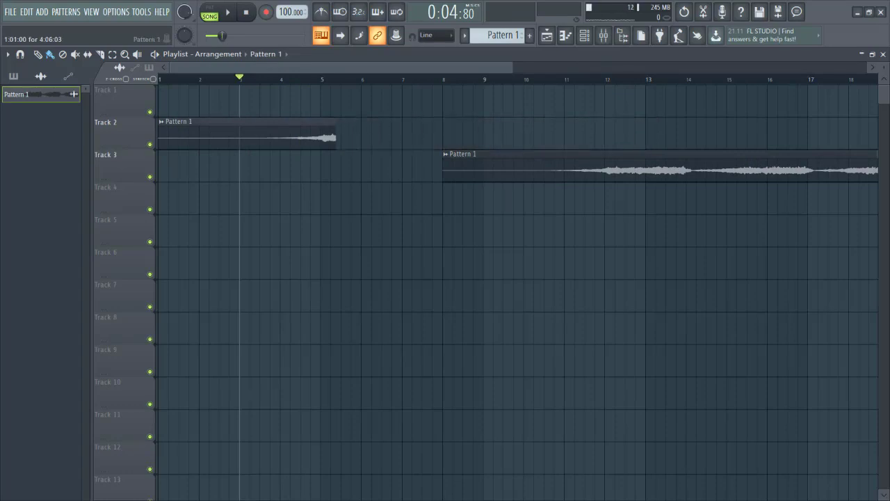
pyautogui.scroll(5, 312, 137)
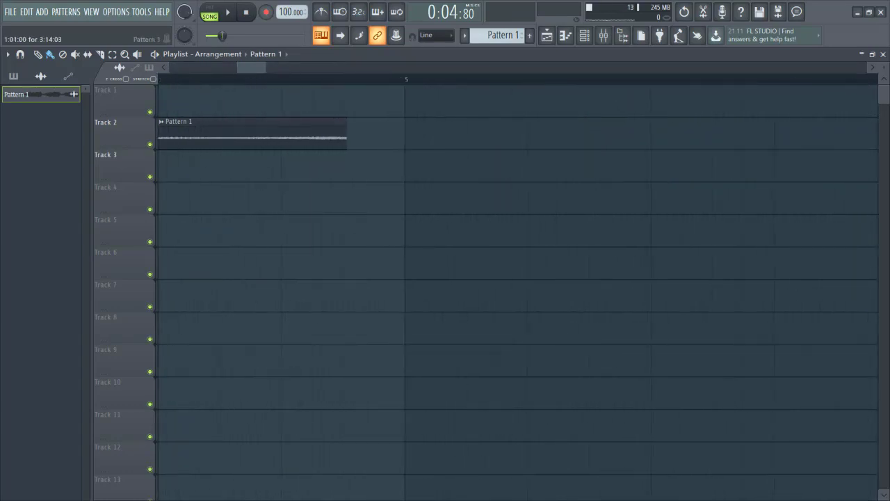
pyautogui.moveTo(345, 135); pyautogui.dragTo(400, 137)
pyautogui.scroll(3, 378, 136)
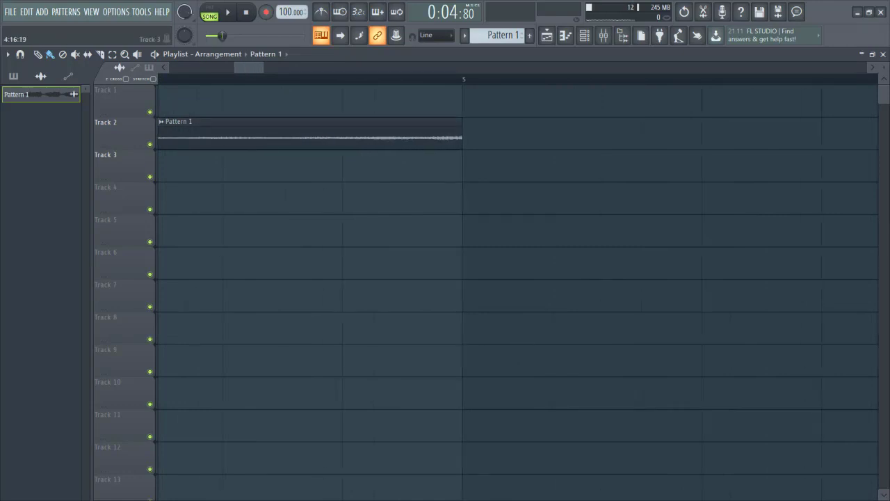
pyautogui.scroll(-10, 239, 102)
pyautogui.press('space')
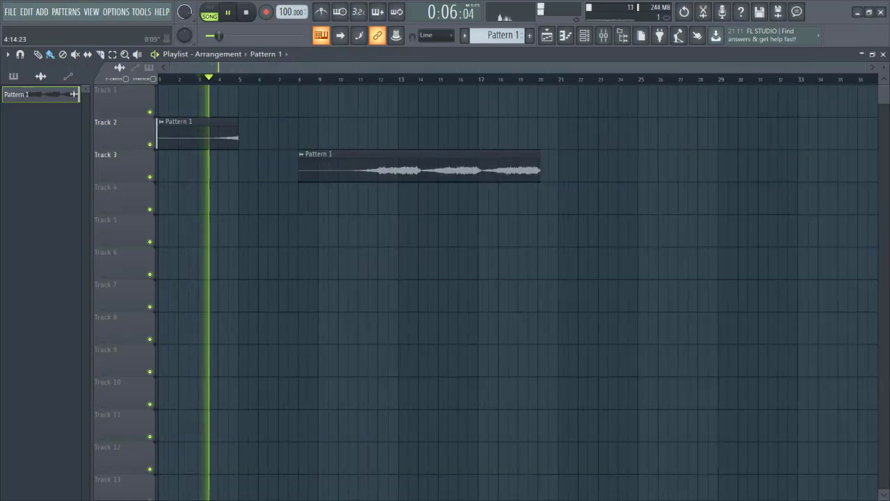
pyautogui.scroll(3, 143, 200)
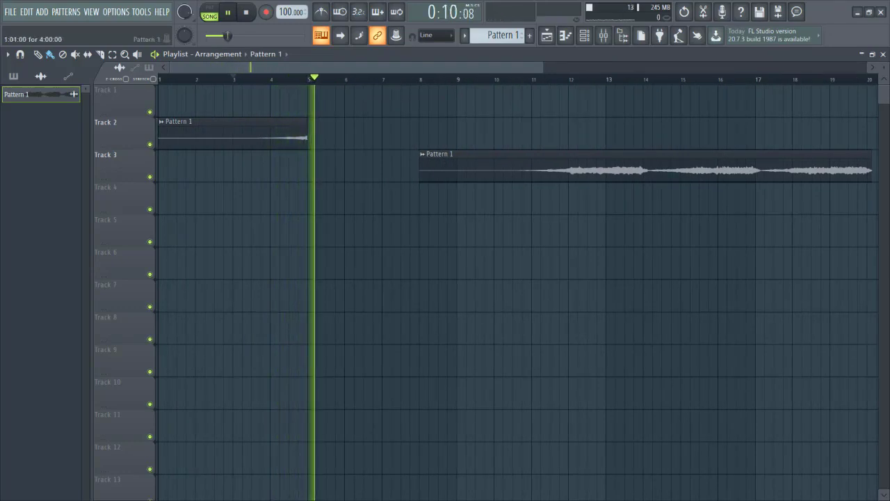
# Route the Track 2 audio clip's channel to mixer insert 2 and load ValhallaVintageVerb in its first effect slot.
pyautogui.doubleClick(302, 131)
pyautogui.press('space')
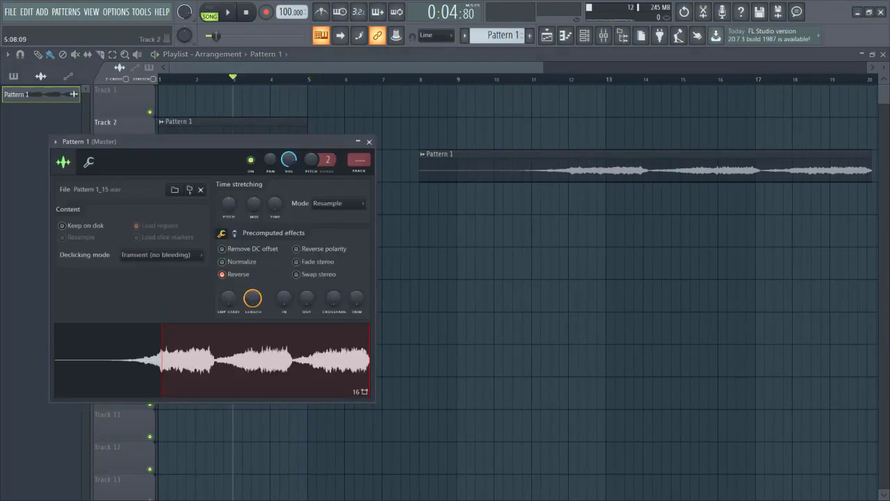
pyautogui.press('F9')
pyautogui.click(814, 89)
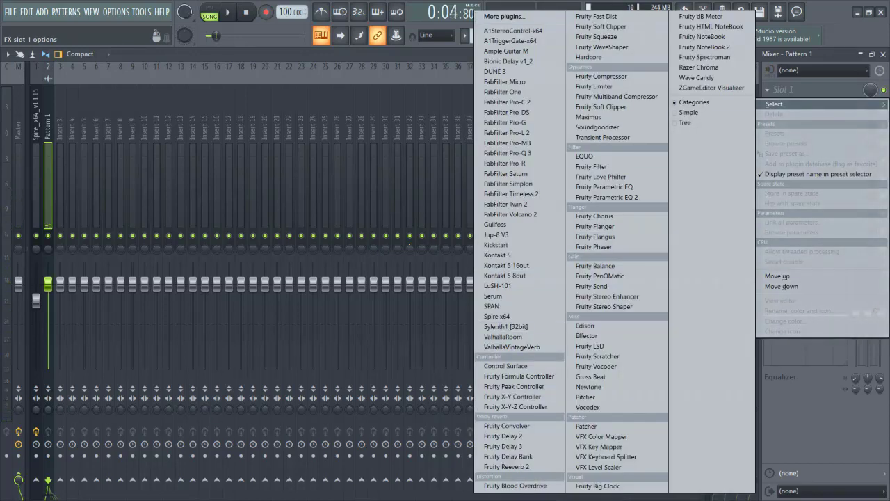
pyautogui.click(518, 346)
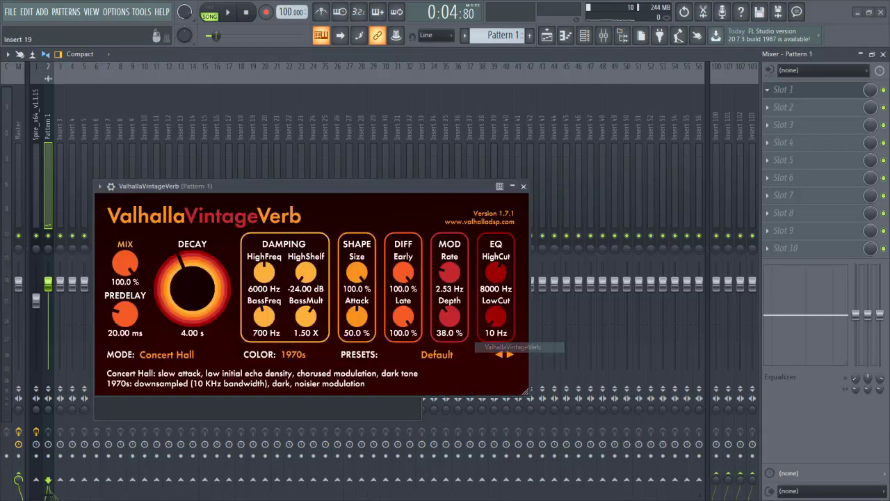
pyautogui.moveTo(258, 186); pyautogui.dragTo(377, 138)
# Set the reverb to 96.8 % mix, 11.40 s decay, Ambience mode and a 260 Hz LowCut while playing the clip.
pyautogui.press('space')
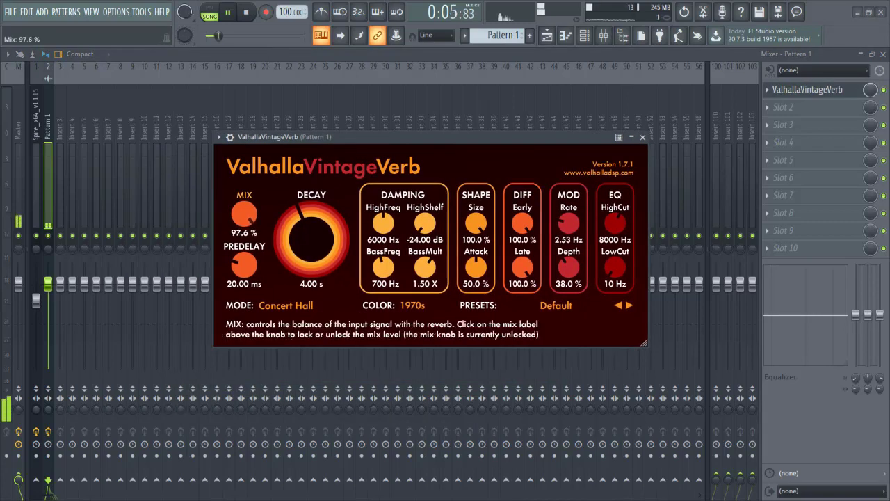
pyautogui.moveTo(244, 214); pyautogui.dragTo(244, 216)
pyautogui.moveTo(311, 240); pyautogui.dragTo(312, 225)
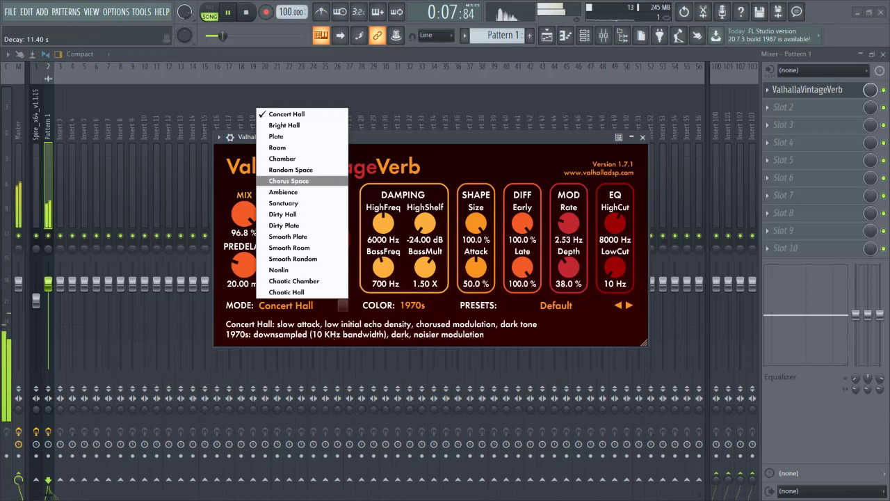
pyautogui.click(283, 192)
pyautogui.moveTo(614, 268); pyautogui.dragTo(615, 240)
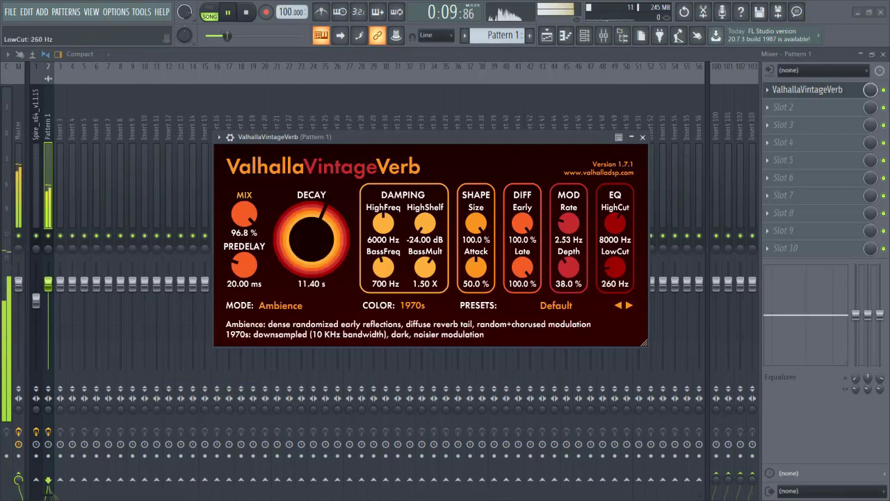
# Set the reverb's HighFreq to 5920 Hz, HighShelf to -21.70 dB, Size to 88.4 %, Early diffusion to 85.2 % and Attack to 14.4 %.
pyautogui.moveTo(424, 223); pyautogui.dragTo(425, 220)
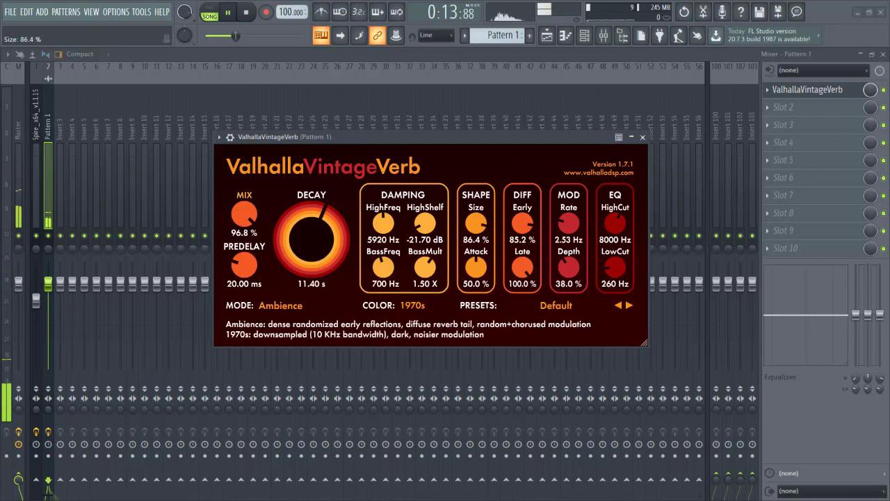
pyautogui.moveTo(476, 224); pyautogui.dragTo(475, 233)
pyautogui.moveTo(476, 267); pyautogui.dragTo(476, 296)
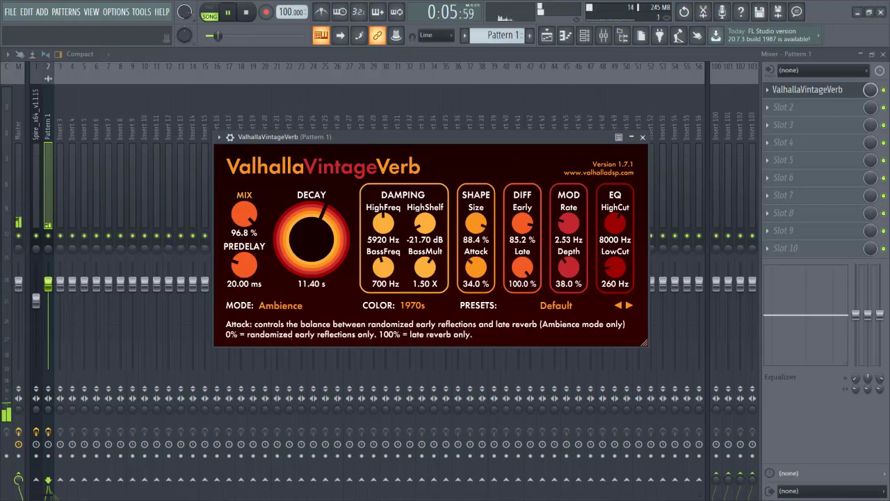
pyautogui.moveTo(476, 267); pyautogui.dragTo(476, 276)
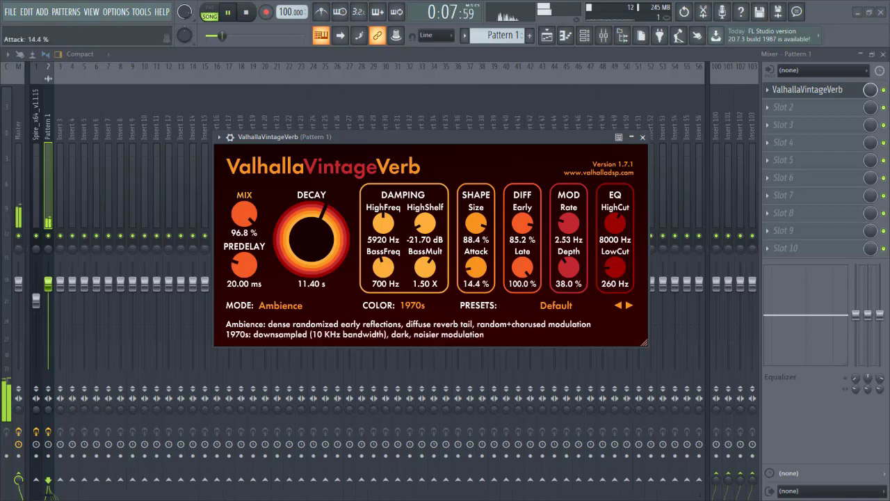
pyautogui.press('Escape')
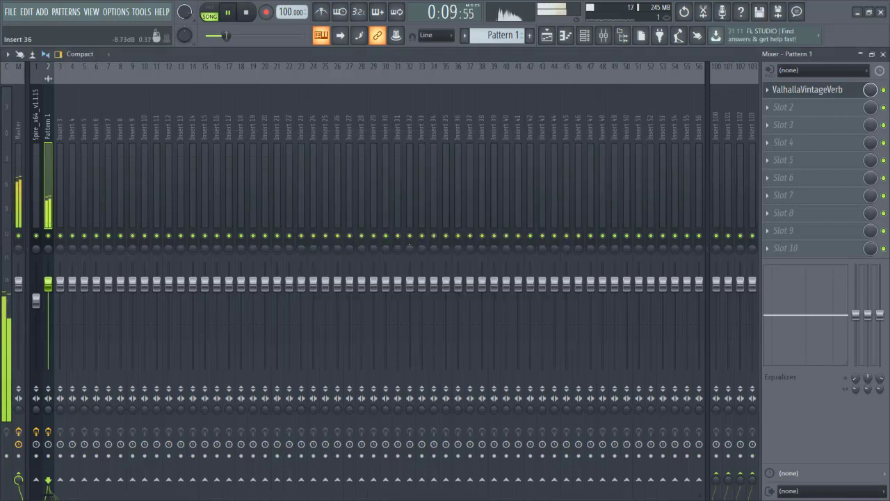
# Copy the Track 2 clip to Track 4 at bar 2, make the copy unique and turn off its Reverse effect.
pyautogui.press('F5')
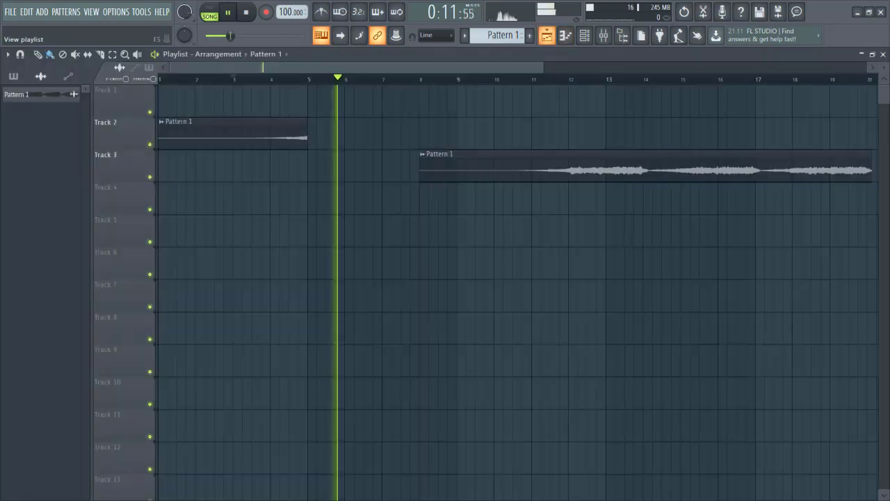
pyautogui.press('space')
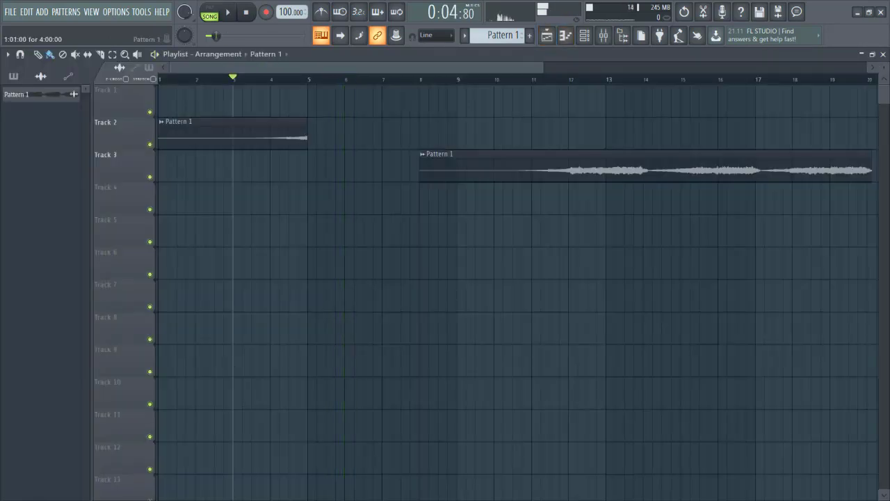
pyautogui.moveTo(223, 132); pyautogui.dragTo(261, 198)
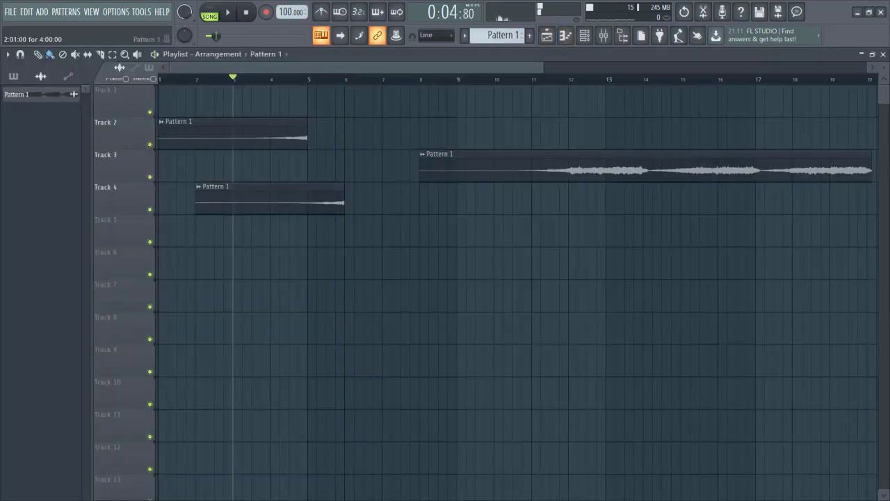
pyautogui.click(198, 186)
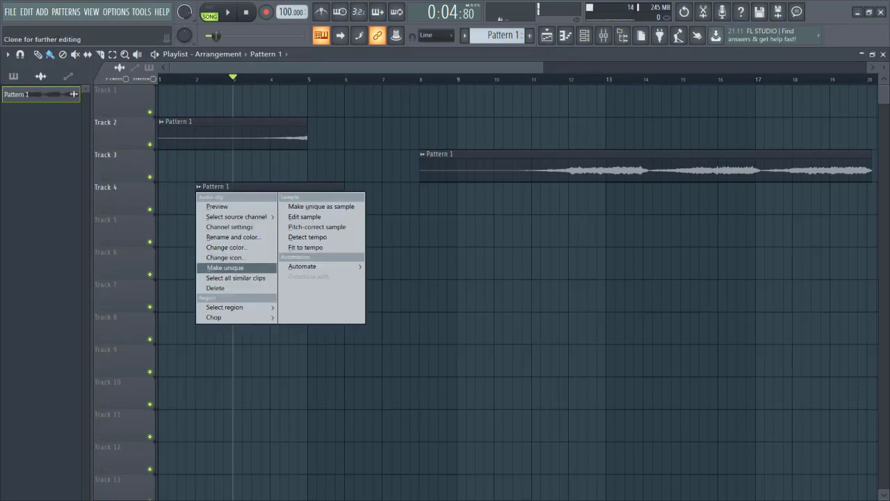
pyautogui.click(225, 267)
pyautogui.press('Escape')
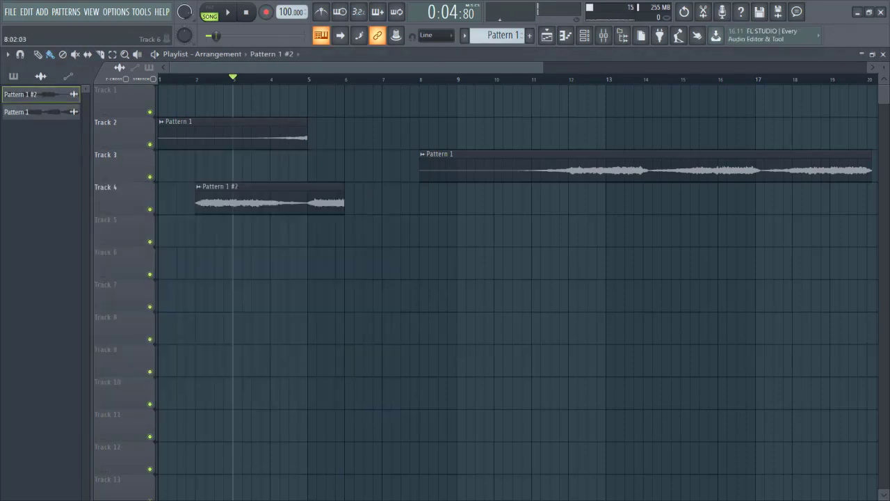
# Move the unreversed Pattern 1 #2 clip on Track 4 to bar 5 and play the transition into it.
pyautogui.moveTo(257, 200); pyautogui.dragTo(350, 200)
pyautogui.scroll(5, 277, 202)
pyautogui.press('space')
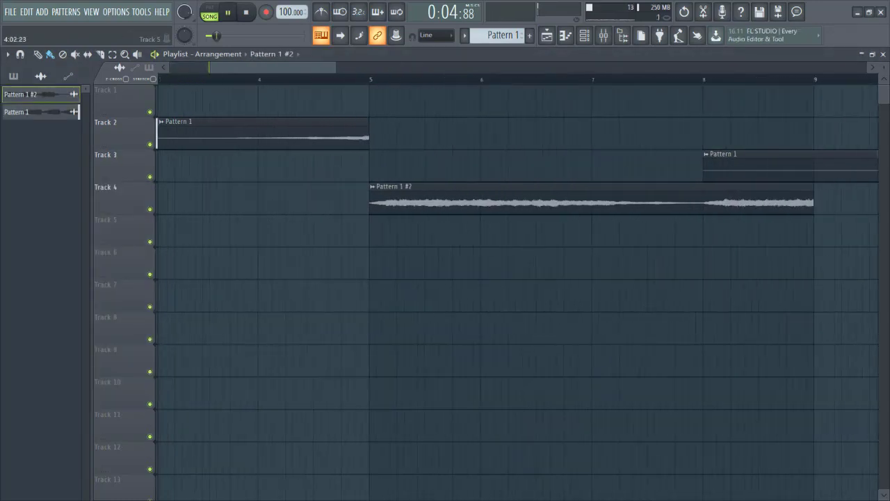
pyautogui.scroll(-3, 277, 201)
pyautogui.scroll(-3, 340, 199)
# Move the long reversed clip on Track 3 to bar 16 to free the space after the riser.
pyautogui.moveTo(410, 167); pyautogui.dragTo(669, 167)
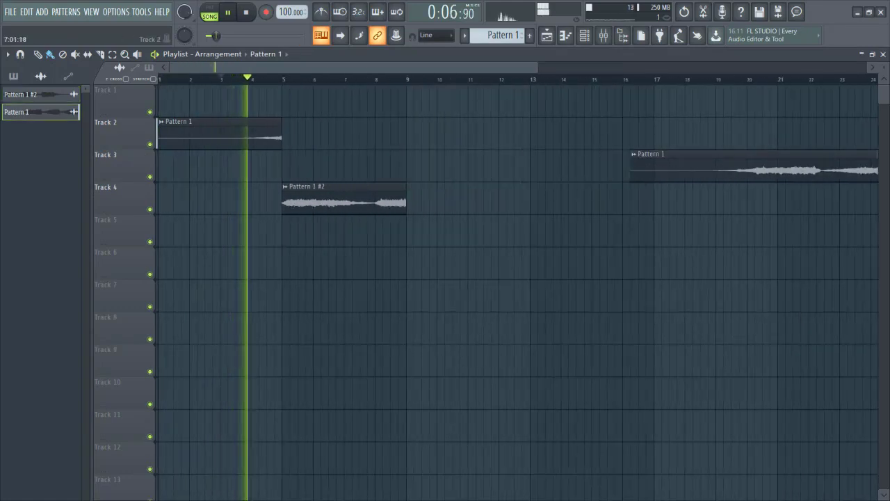
pyautogui.scroll(2, 254, 167)
pyautogui.hscroll(-1, 255, 167)
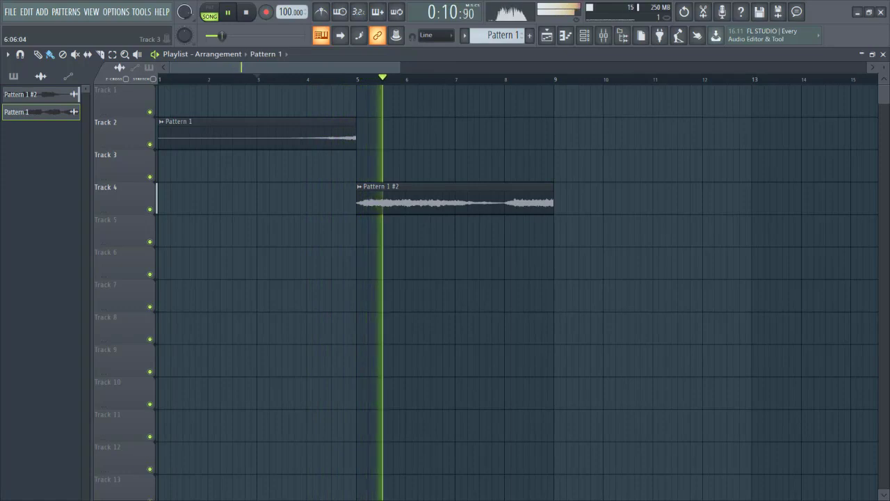
# Delete the Pattern 1 #2 clip from Track 4 and try placing a fresh Pattern 1 #2 clip on Track 3 near bar 5.
pyautogui.press('space')
pyautogui.rightClick(422, 199)
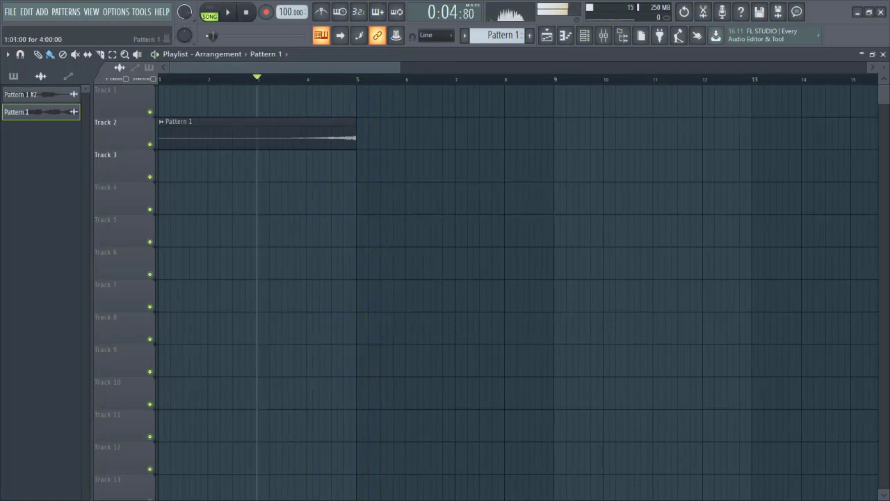
pyautogui.moveTo(258, 133)
pyautogui.mouseDown()
pyautogui.moveTo(331, 198)
pyautogui.moveTo(411, 198)
pyautogui.mouseUp()
pyautogui.rightClick(411, 199)
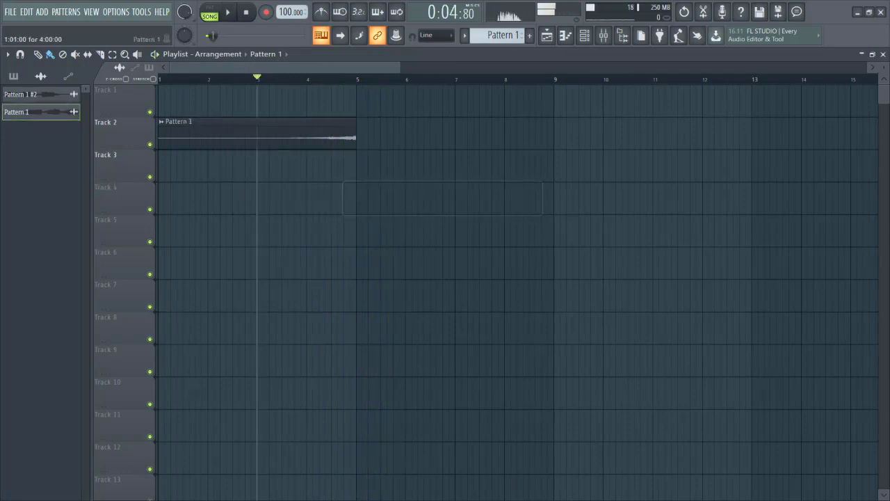
pyautogui.moveTo(21, 94); pyautogui.dragTo(341, 167)
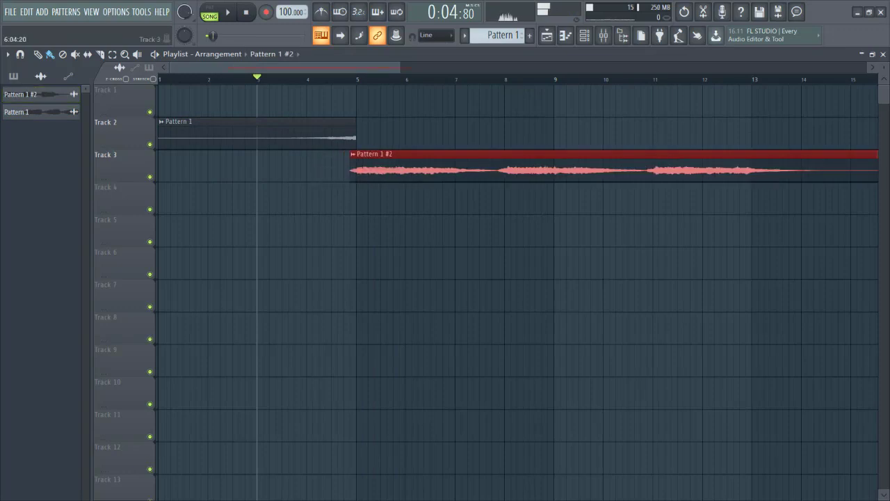
pyautogui.press('Delete')
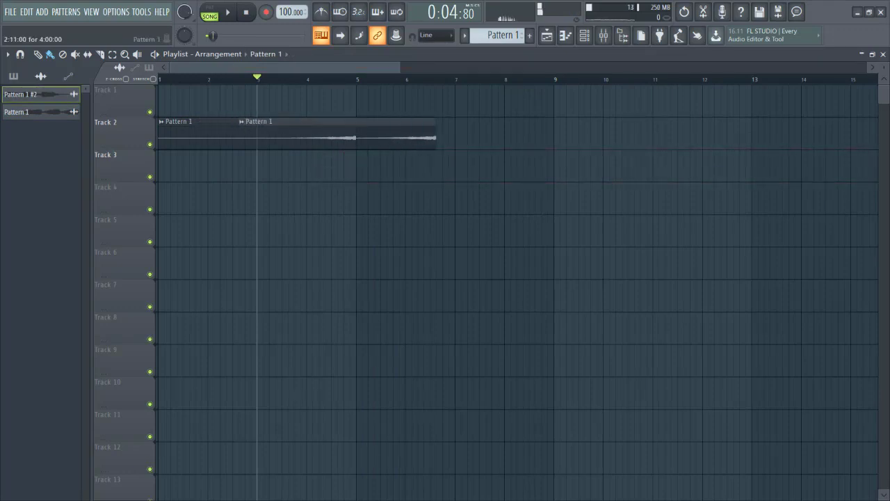
# Place a copy of the Track 2 riser clip on Track 3 just before bar 5 and make it unique.
pyautogui.moveTo(292, 134); pyautogui.dragTo(378, 167)
pyautogui.click(327, 154)
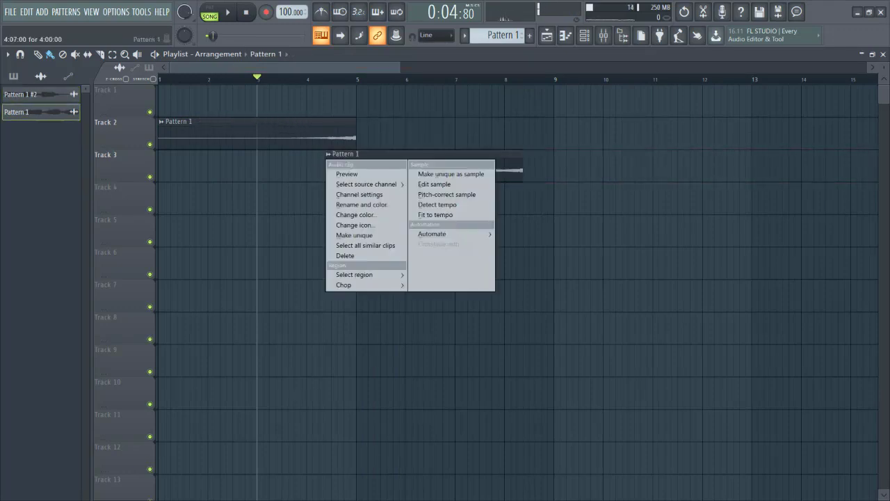
pyautogui.click(355, 235)
# Turn off Reverse for the unique Track 3 clip, move it to bar 5 and play the transition.
pyautogui.doubleClick(390, 168)
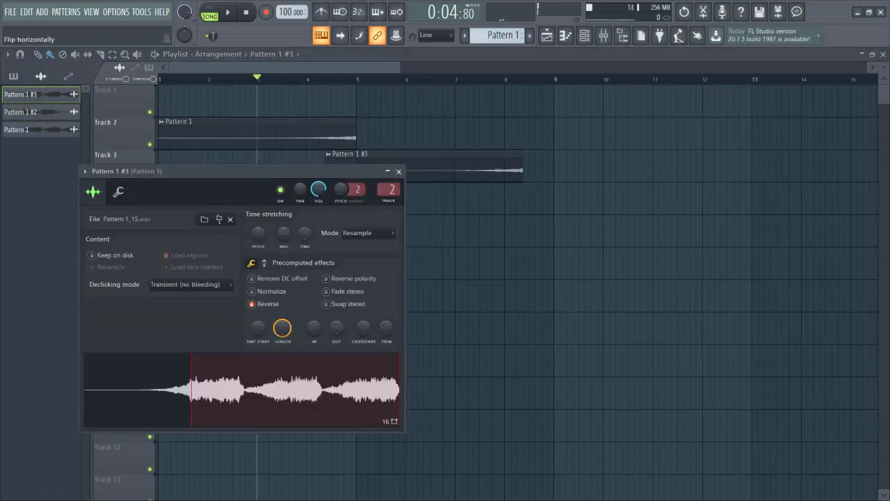
pyautogui.click(253, 304)
pyautogui.click(398, 171)
pyautogui.moveTo(401, 170); pyautogui.dragTo(423, 171)
pyautogui.press('space')
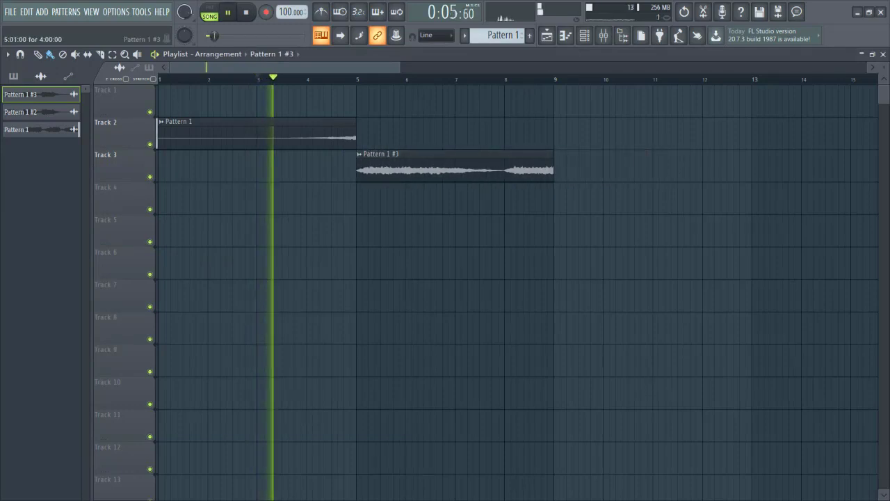
# Extend the end of the Pattern 1 #3 clip on Track 3 to a length of 10:08:00.
pyautogui.scroll(-1, 423, 171)
pyautogui.rightClick(409, 170)
pyautogui.click(306, 167)
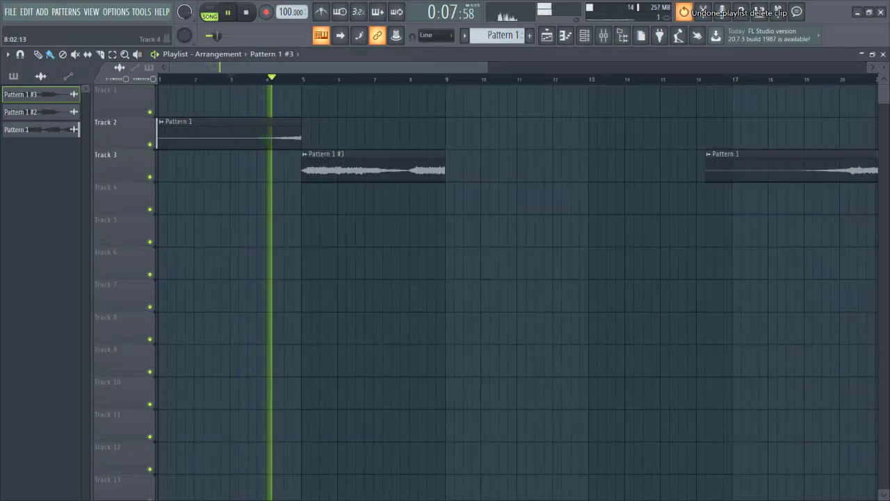
pyautogui.moveTo(444, 168); pyautogui.dragTo(660, 167)
pyautogui.scroll(-2, 515, 278)
pyautogui.press('space')
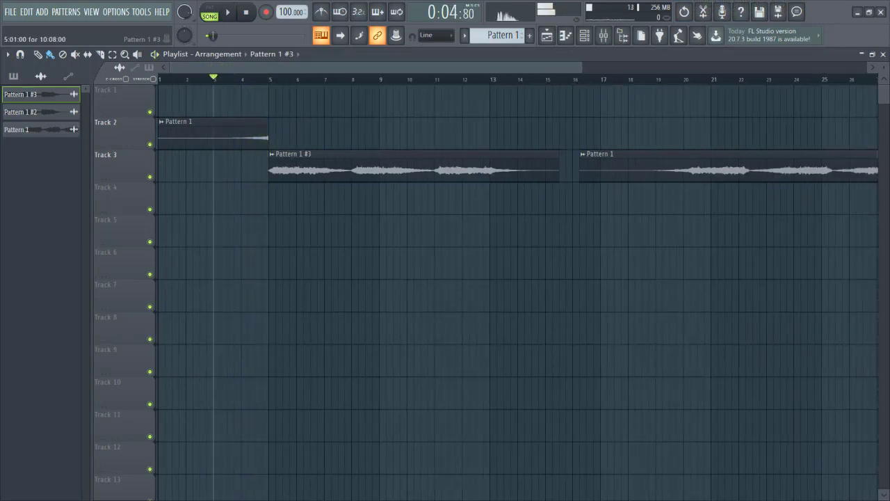
# Trim the start of the Pattern 1 #3 clip to leave its fading 2:10:00 tail, align it to bar 5 and play it.
pyautogui.moveTo(270, 167); pyautogui.dragTo(449, 167)
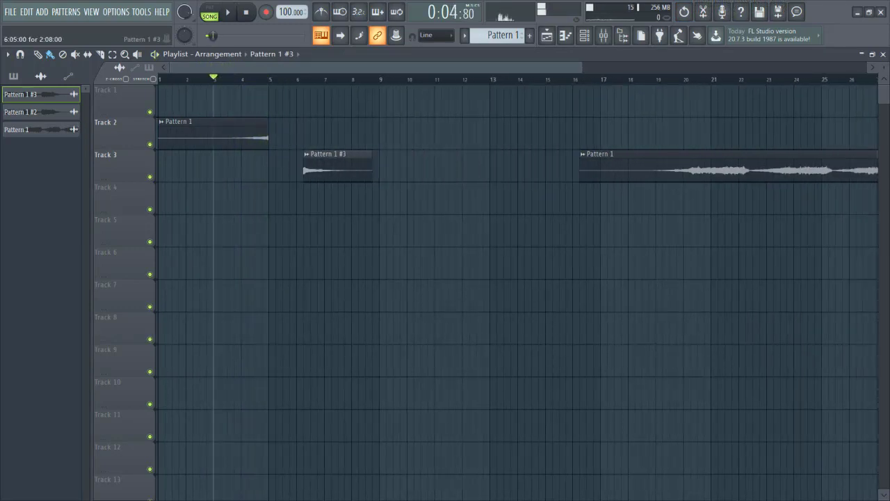
pyautogui.scroll(2, 515, 278)
pyautogui.press('space')
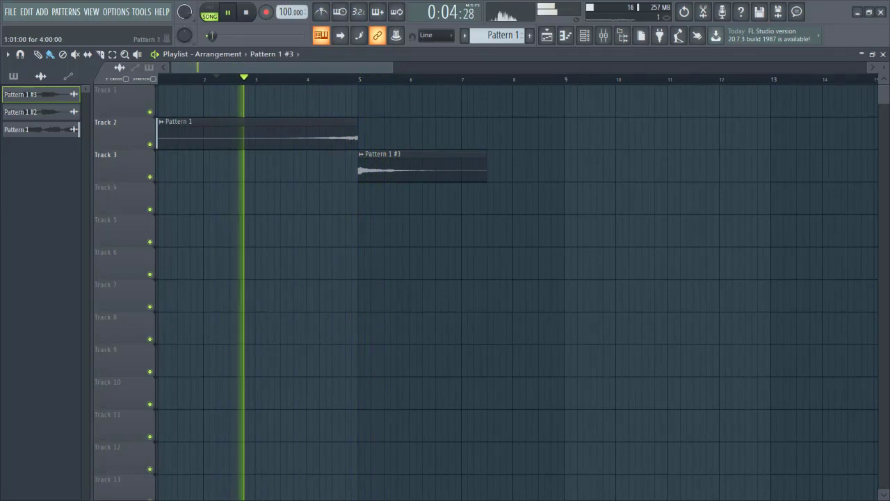
pyautogui.moveTo(418, 167)
pyautogui.mouseDown()
pyautogui.moveTo(476, 167)
pyautogui.moveTo(417, 167)
pyautogui.mouseUp()
pyautogui.scroll(3, 358, 194)
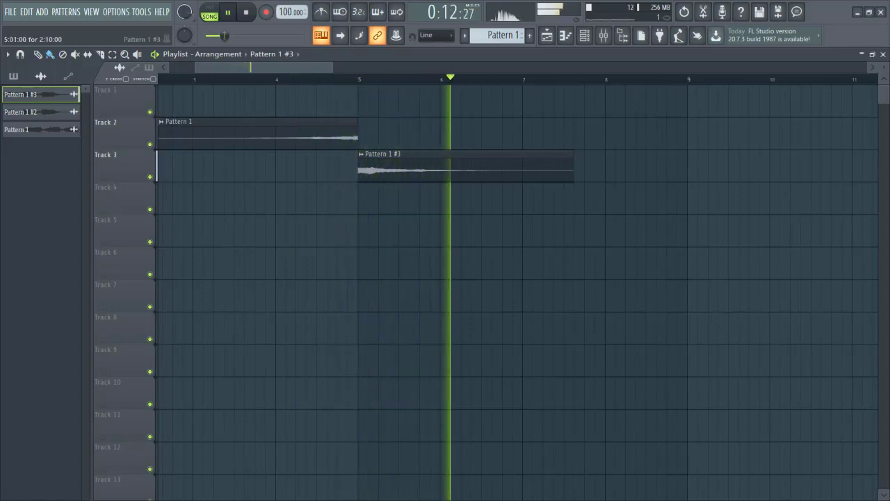
pyautogui.scroll(-1, 360, 195)
pyautogui.scroll(-3, 359, 195)
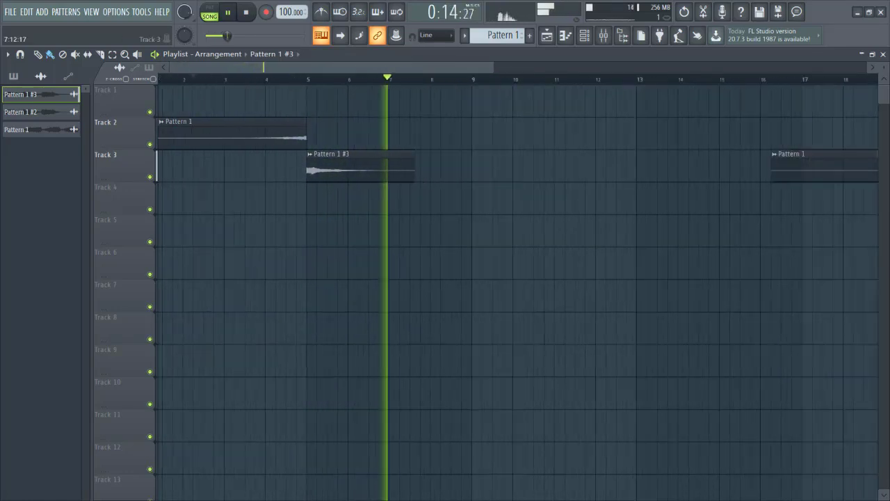
# Trim the quiet start of the long reversed clip, leaving 7:14:03, move it to Track 4 at bar 7 and play it.
pyautogui.press('space')
pyautogui.moveTo(685, 167); pyautogui.dragTo(345, 199)
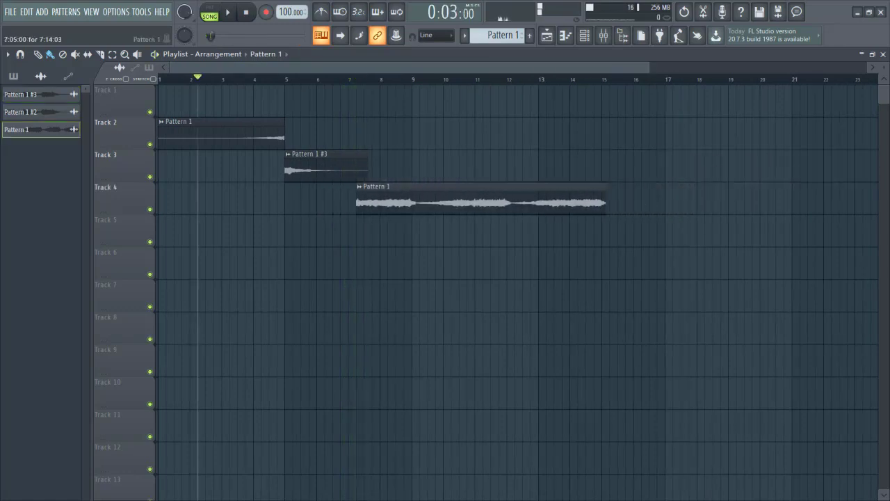
pyautogui.scroll(3, 326, 181)
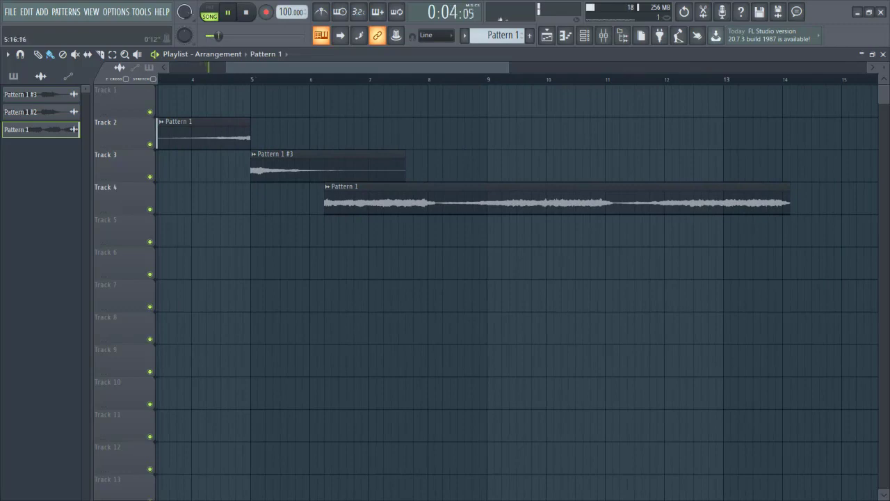
pyautogui.click(302, 78)
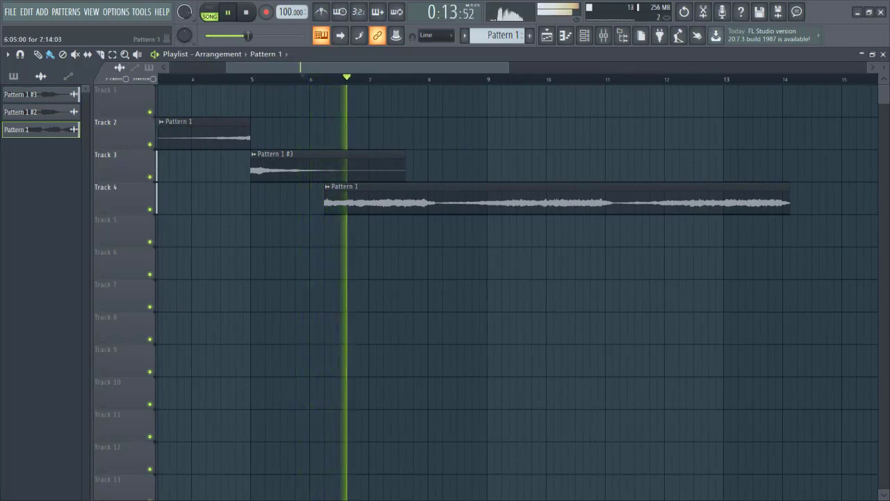
pyautogui.moveTo(348, 200); pyautogui.dragTo(392, 200)
pyautogui.press('space')
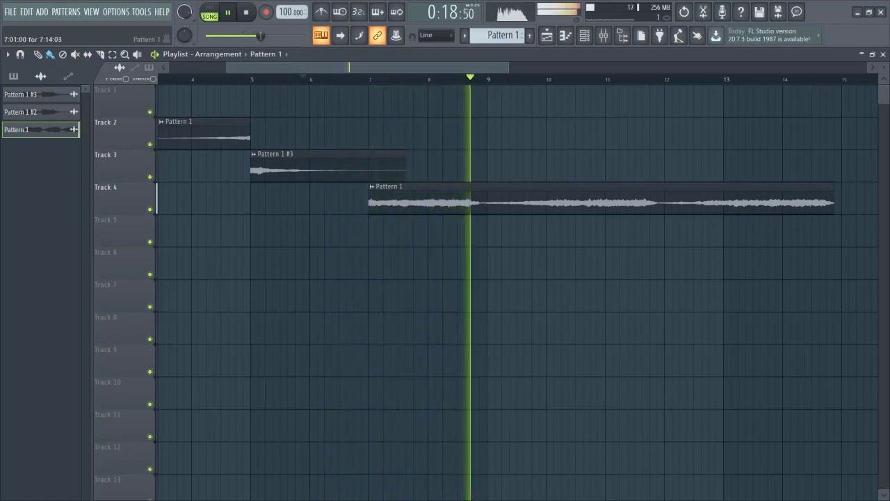
# Replay the transition from the fading Track 3 tail into the long Track 4 clip around bar 7.
pyautogui.press('space')
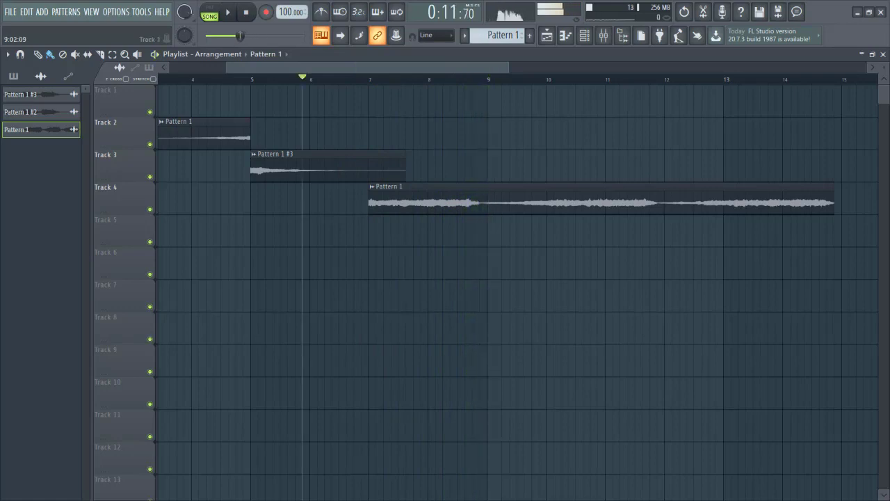
pyautogui.press('space')
pyautogui.moveTo(428, 78); pyautogui.dragTo(377, 78)
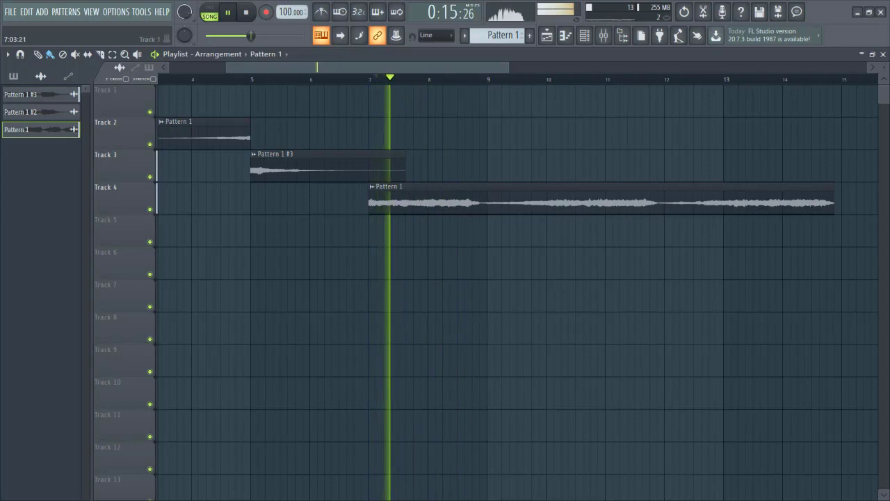
pyautogui.press('space')
# Make the Track 4 clip unique and create a channel volume automation clip for it spanning bars 7 to 8.
pyautogui.click(372, 186)
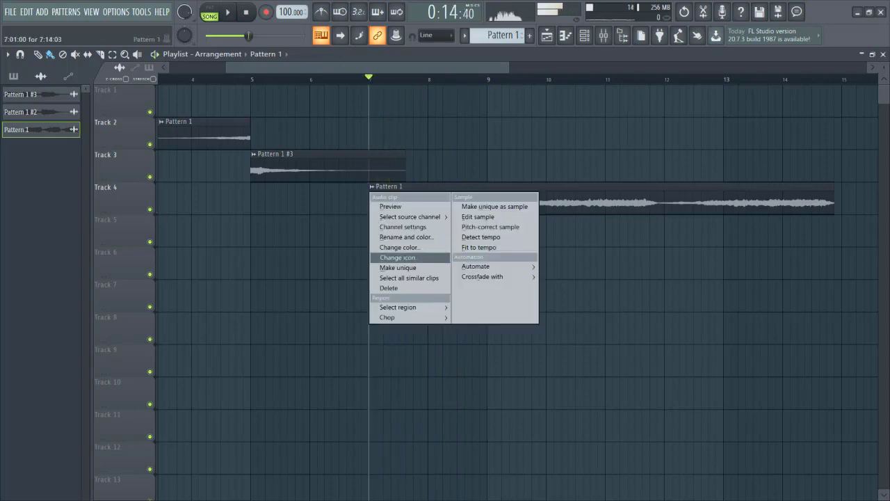
pyautogui.click(398, 267)
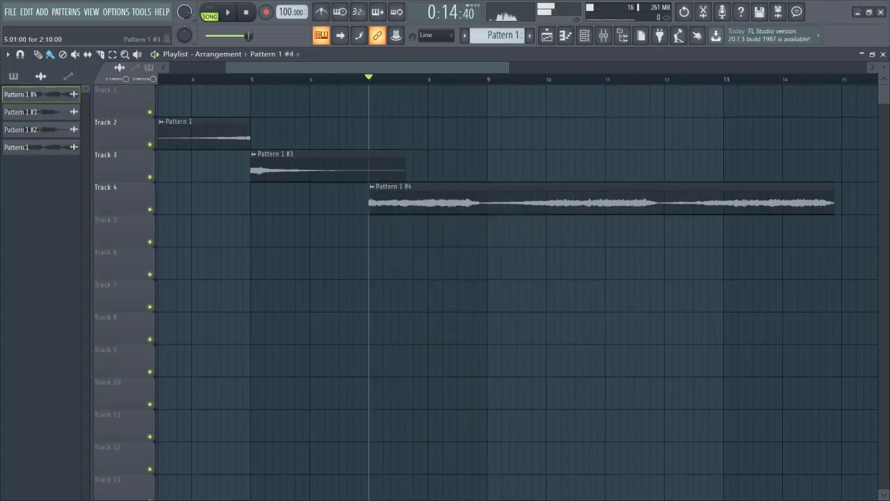
pyautogui.moveTo(369, 79); pyautogui.dragTo(449, 78)
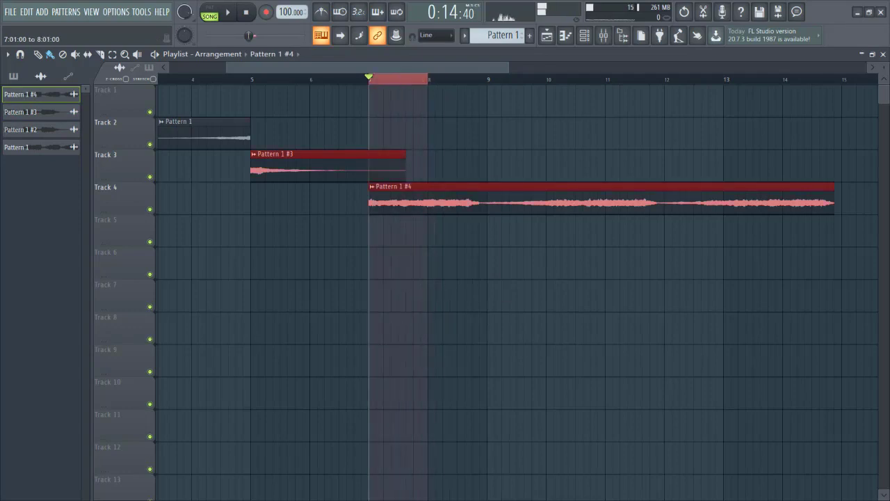
pyautogui.doubleClick(419, 200)
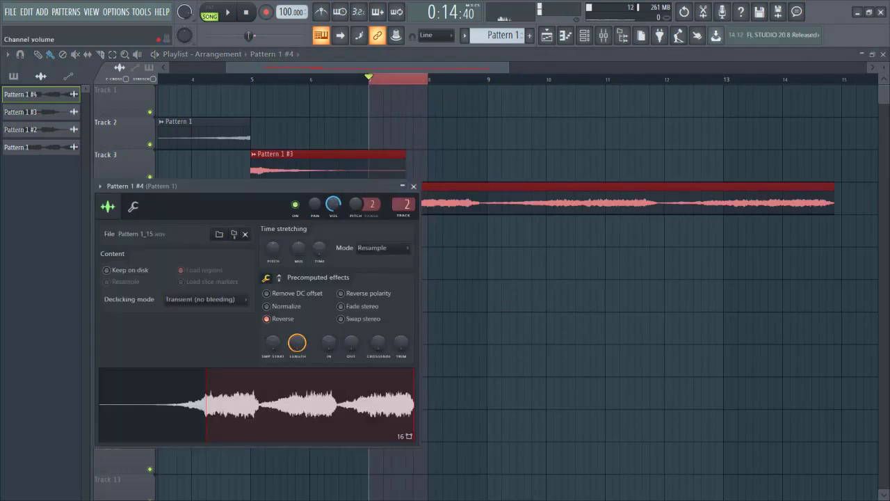
pyautogui.rightClick(333, 201)
pyautogui.click(372, 266)
pyautogui.rightClick(332, 203)
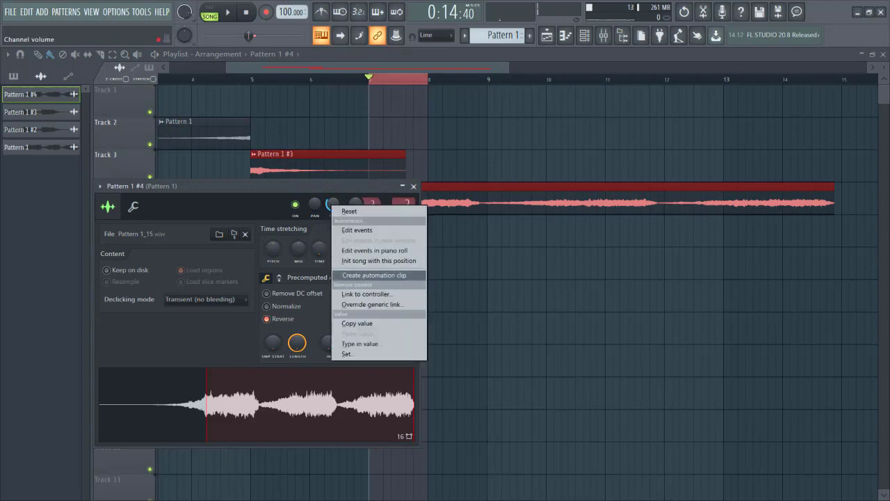
pyautogui.click(374, 275)
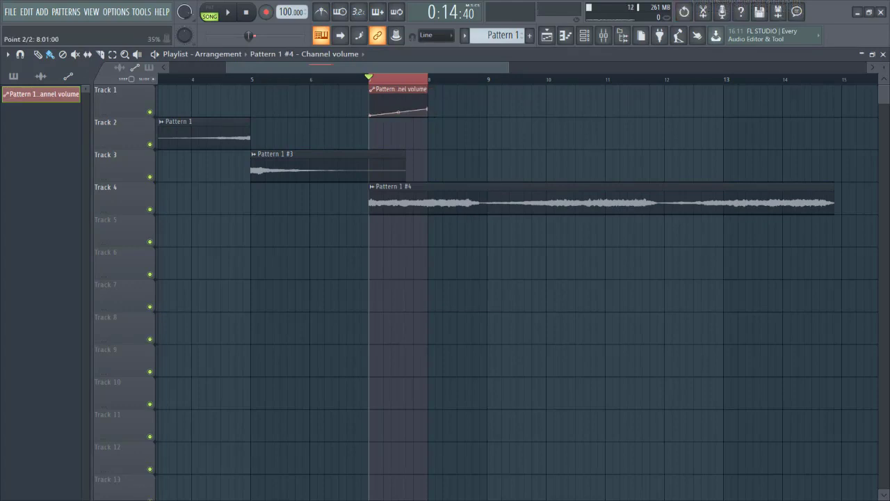
# Add a midpoint to the volume automation with the end point's 35% value, curve the rise and play the fade-in.
pyautogui.rightClick(427, 109)
pyautogui.click(456, 280)
pyautogui.rightClick(398, 106)
pyautogui.click(435, 287)
pyautogui.press('space')
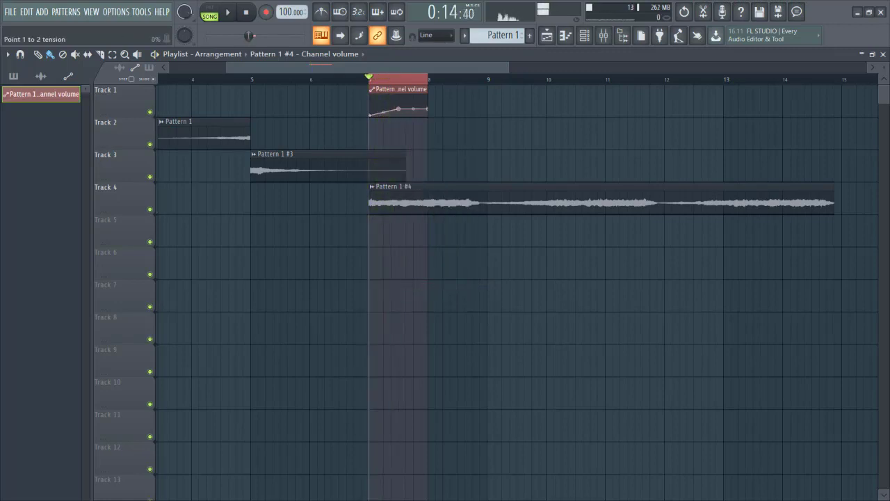
pyautogui.doubleClick(346, 80)
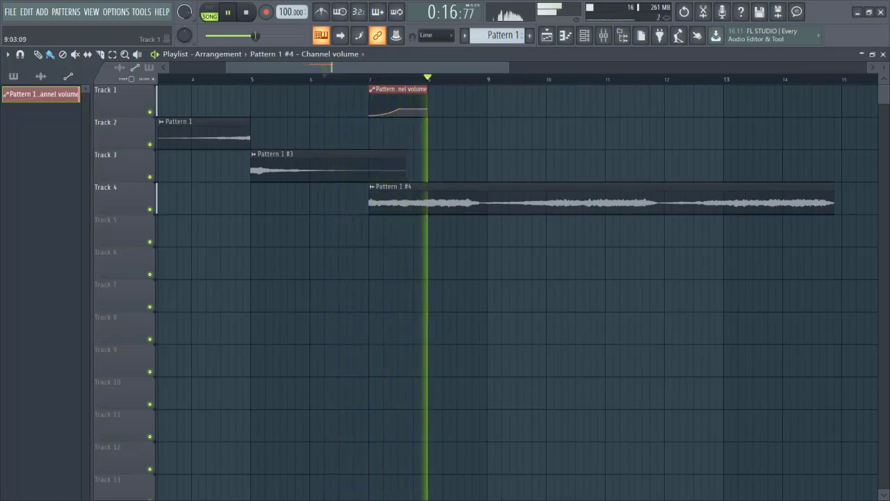
# Listen to the rest of the Track 4 clip and check the Pattern 1 track in the mixer.
pyautogui.hscroll(1, 496, 111)
pyautogui.scroll(-2, 496, 129)
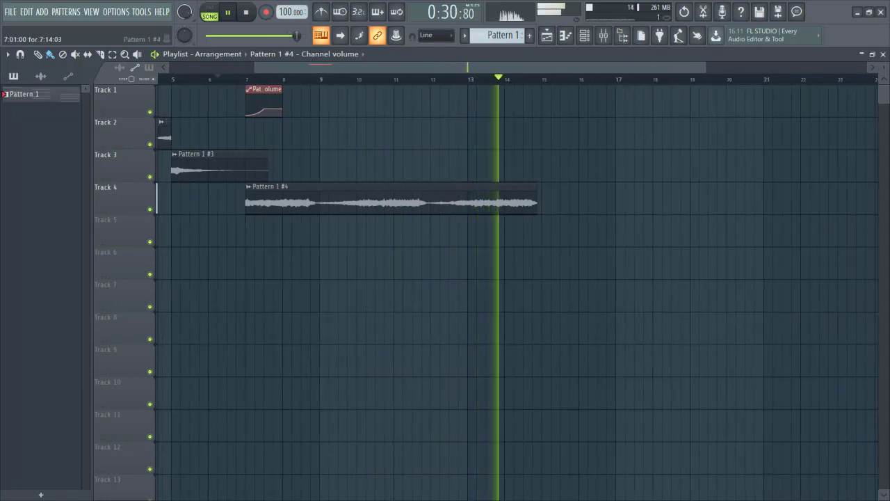
pyautogui.press('F9')
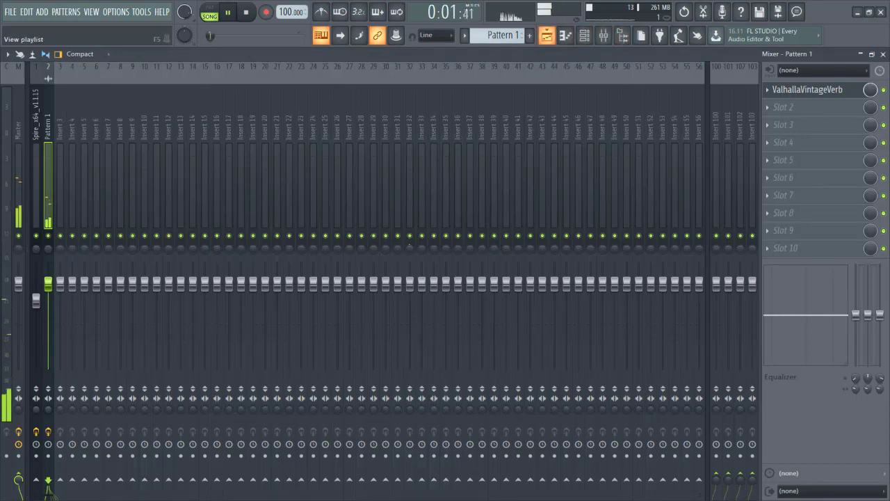
pyautogui.press('F5')
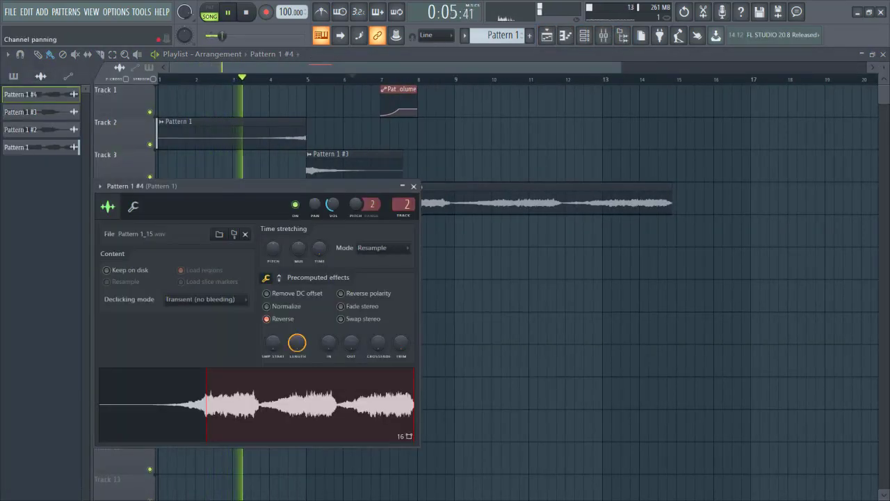
# Reset the channel volume of the Pattern 1 #4 clip and copy the volume value.
pyautogui.rightClick(416, 109)
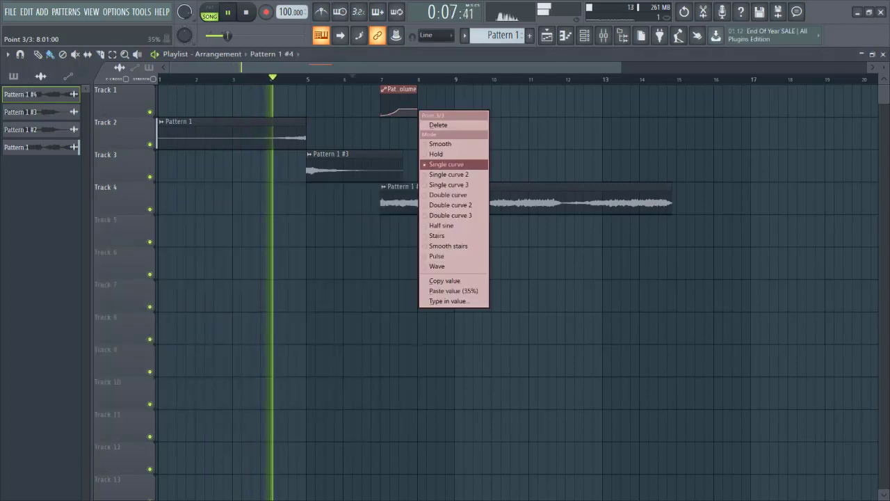
pyautogui.click(445, 238)
pyautogui.doubleClick(445, 202)
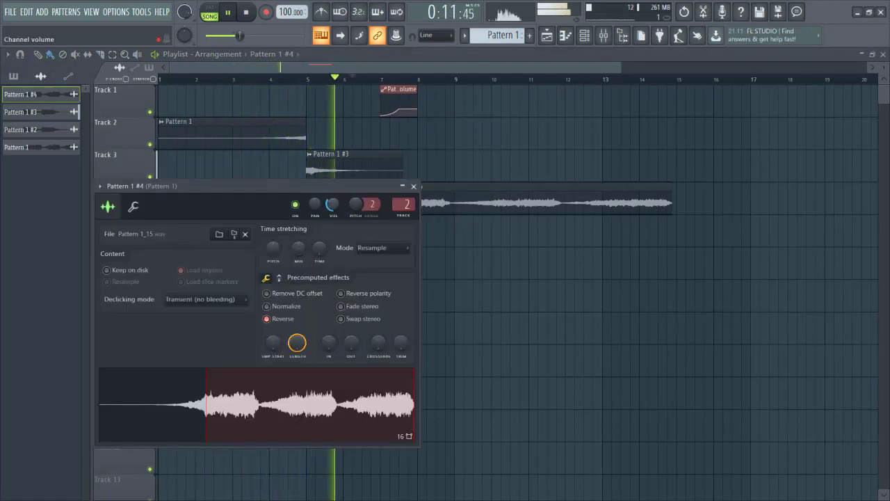
pyautogui.rightClick(331, 203)
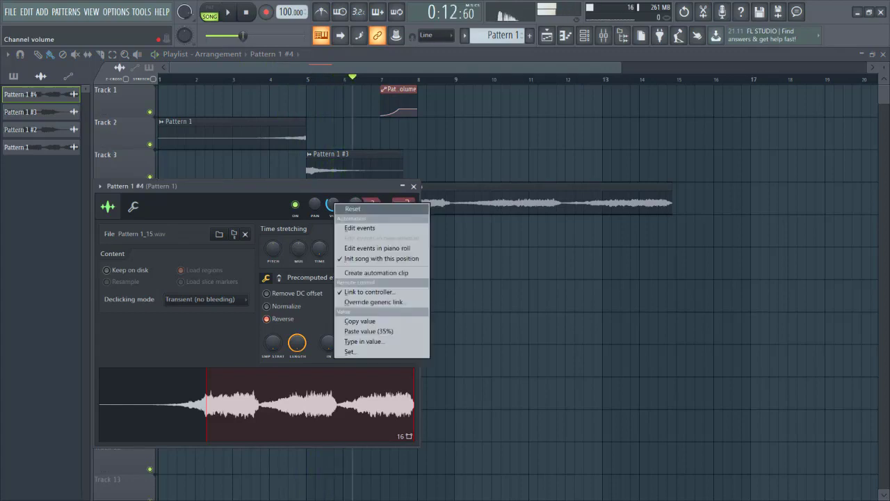
pyautogui.click(345, 207)
pyautogui.rightClick(334, 204)
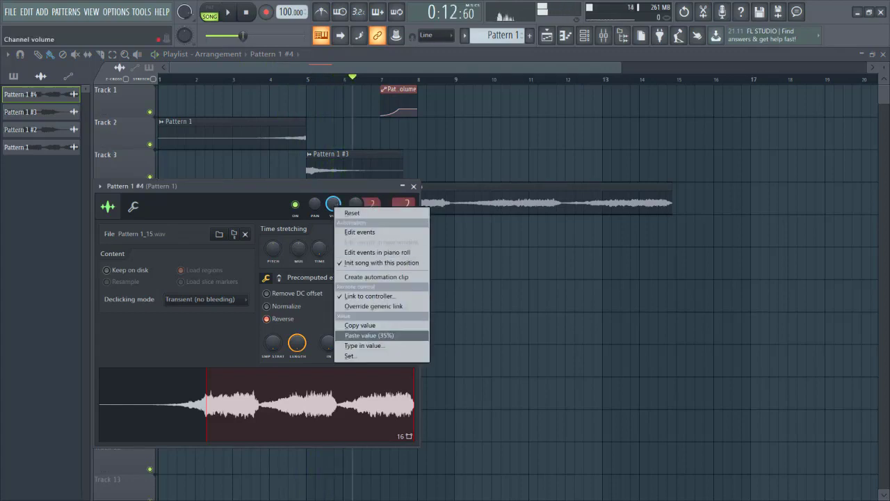
pyautogui.click(376, 325)
pyautogui.click(414, 187)
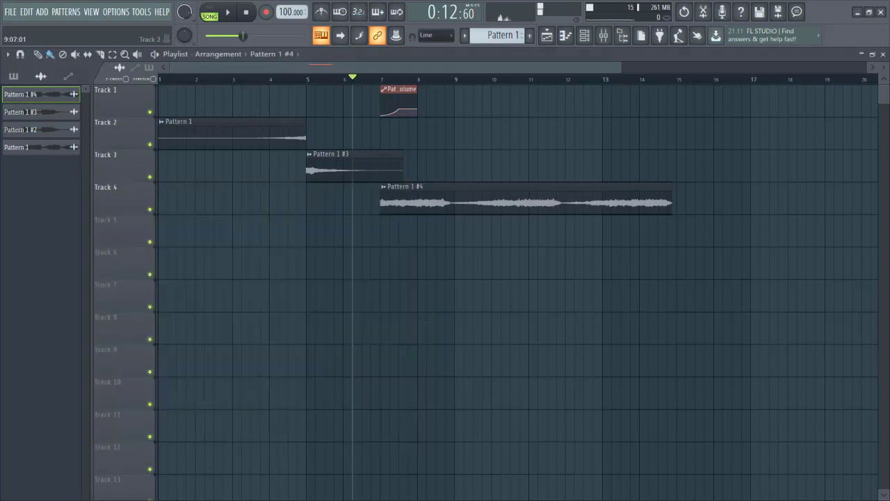
# Paste the copied 78% into the last volume automation point and play from bar 7.
pyautogui.rightClick(417, 109)
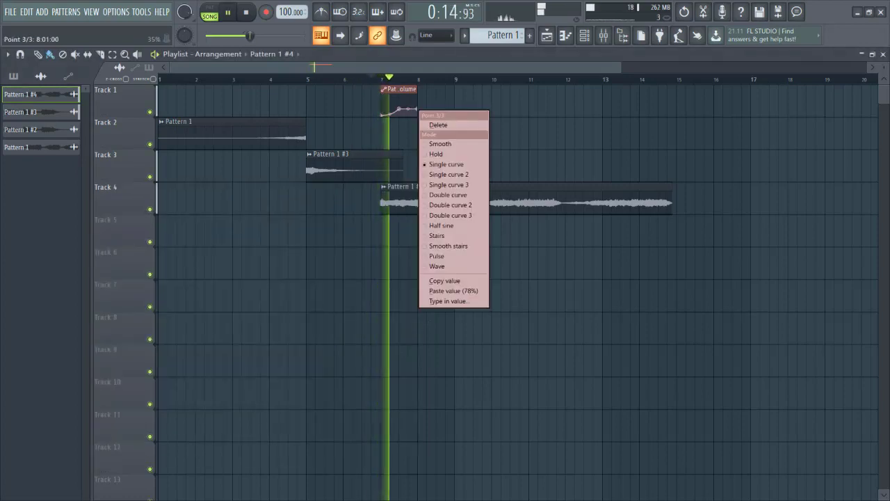
pyautogui.click(453, 289)
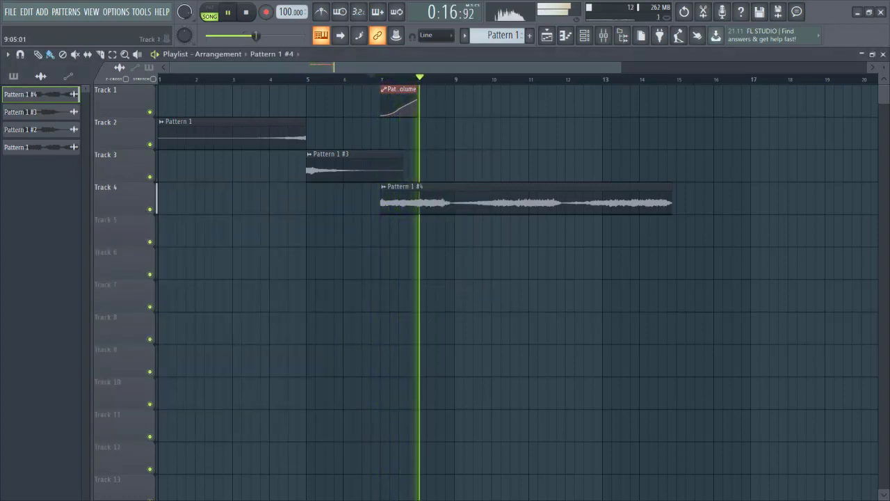
pyautogui.click(382, 77)
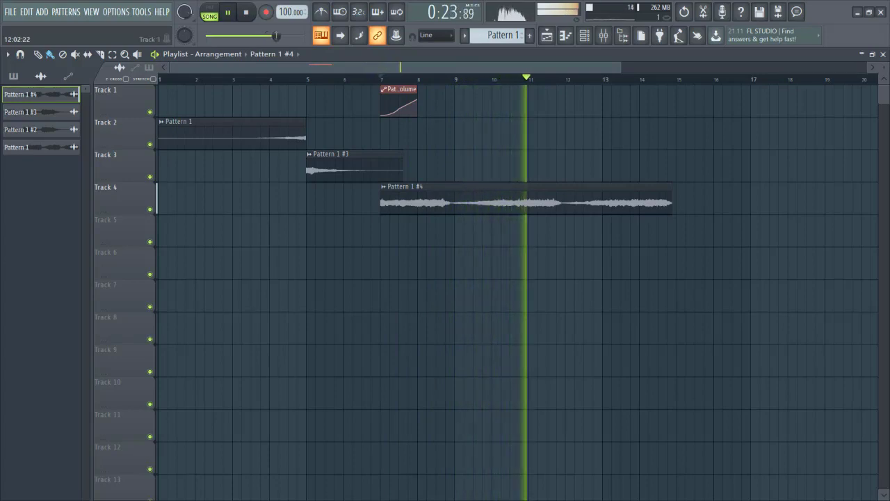
# Check the channels in the Channel rack using its group filter, and close the rack.
pyautogui.click(584, 36)
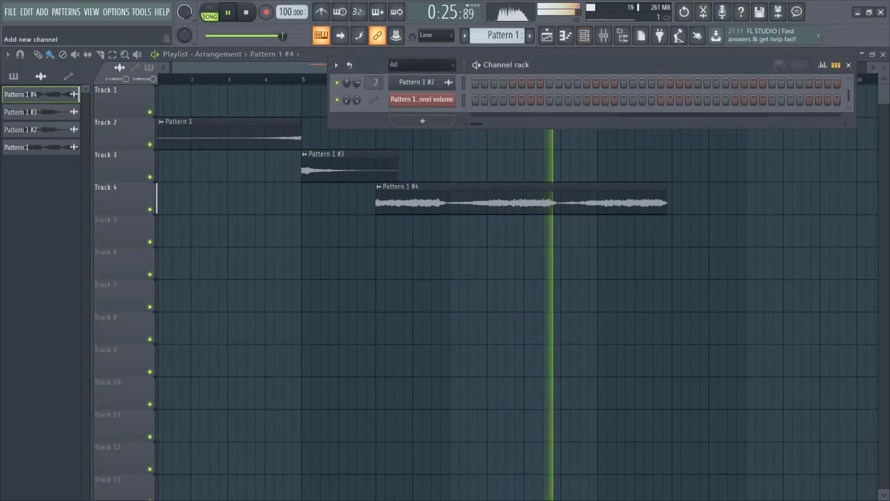
pyautogui.click(422, 65)
pyautogui.click(405, 111)
pyautogui.click(584, 34)
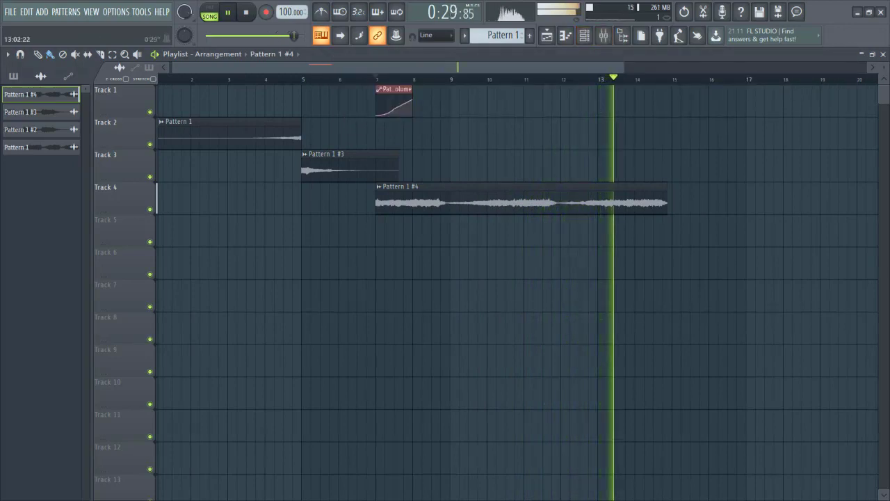
# Select bars 13 to 17 in the playlist and load Fruity Delay 3 into slot 2 of the Pattern 1 mixer track.
pyautogui.moveTo(599, 78); pyautogui.dragTo(756, 79)
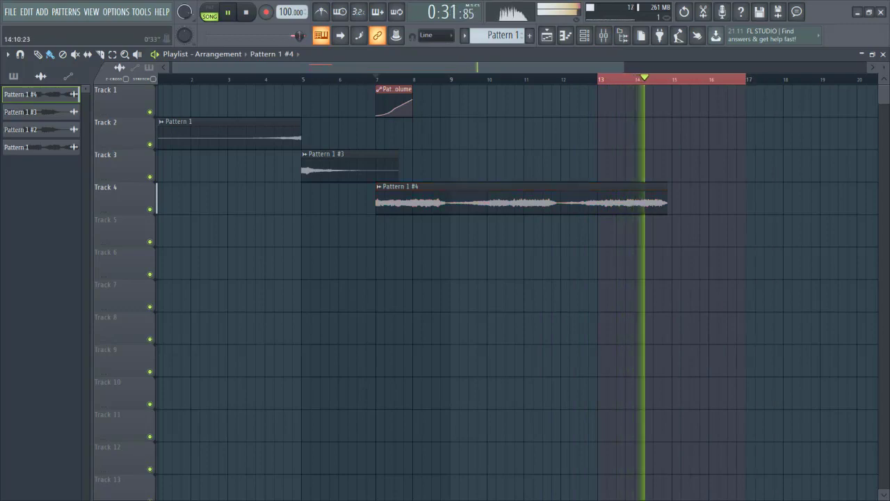
pyautogui.press('F9')
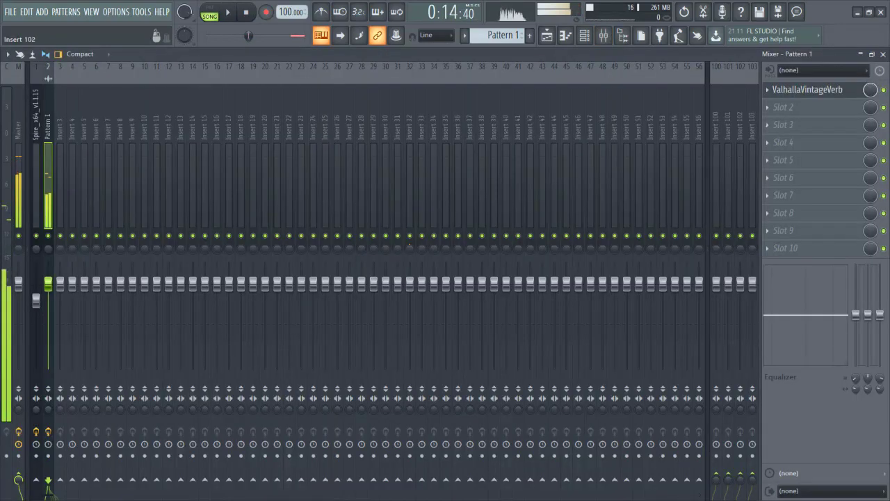
pyautogui.click(782, 107)
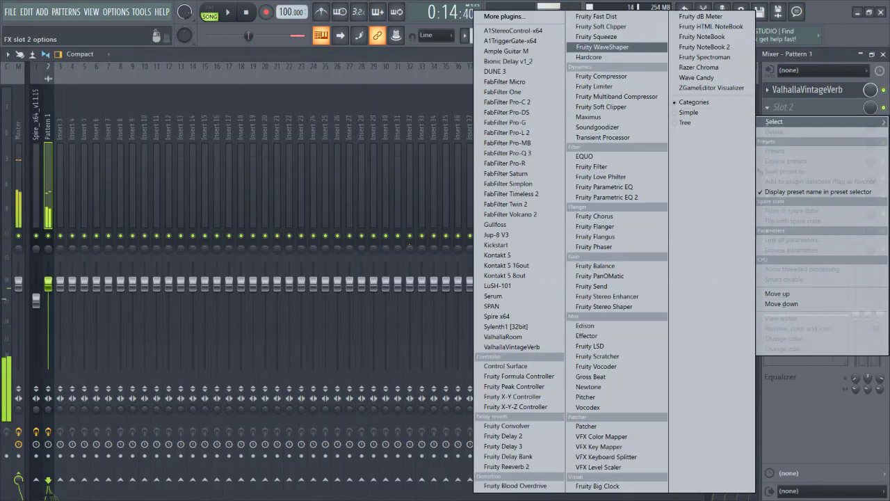
pyautogui.click(511, 446)
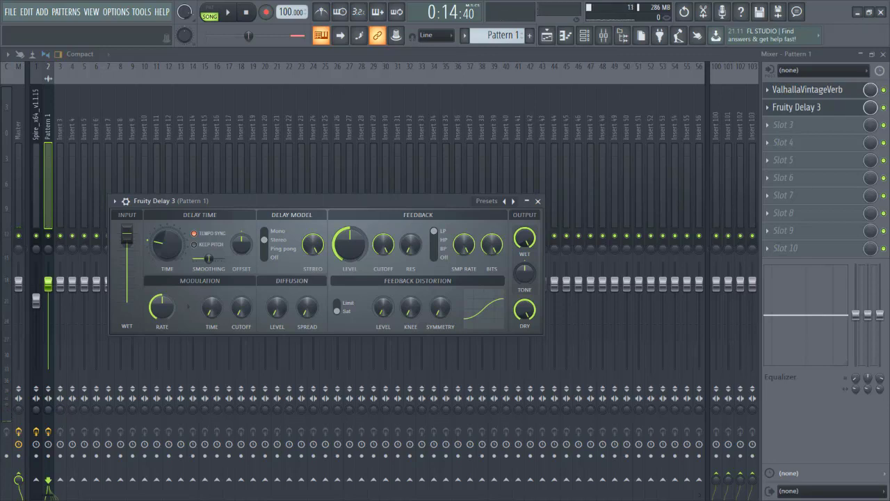
# Listen to the clip with the delay, and play the end of the Track 4 clip from bar 13.
pyautogui.press('space')
pyautogui.moveTo(188, 201); pyautogui.dragTo(241, 189)
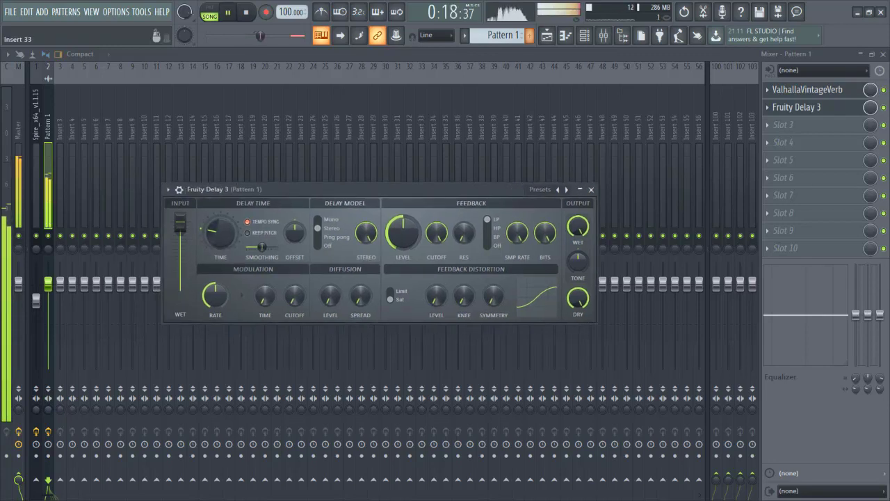
pyautogui.press('space')
pyautogui.click(547, 36)
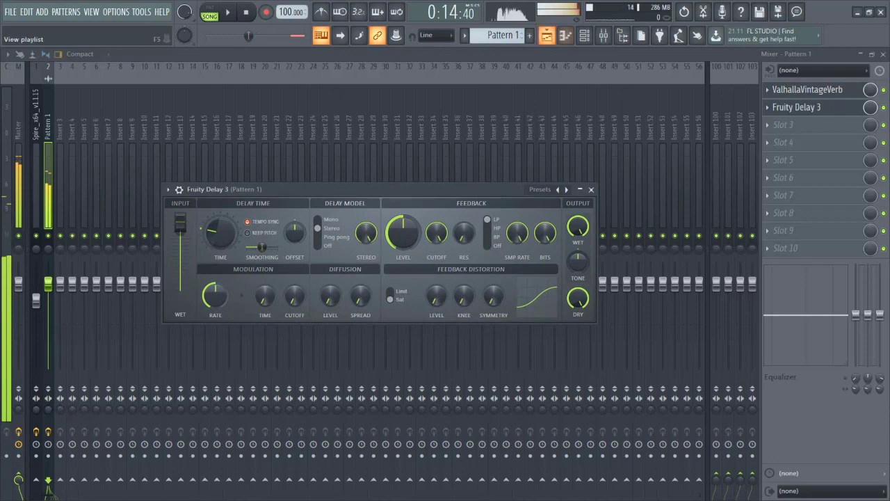
pyautogui.click(546, 35)
pyautogui.click(246, 12)
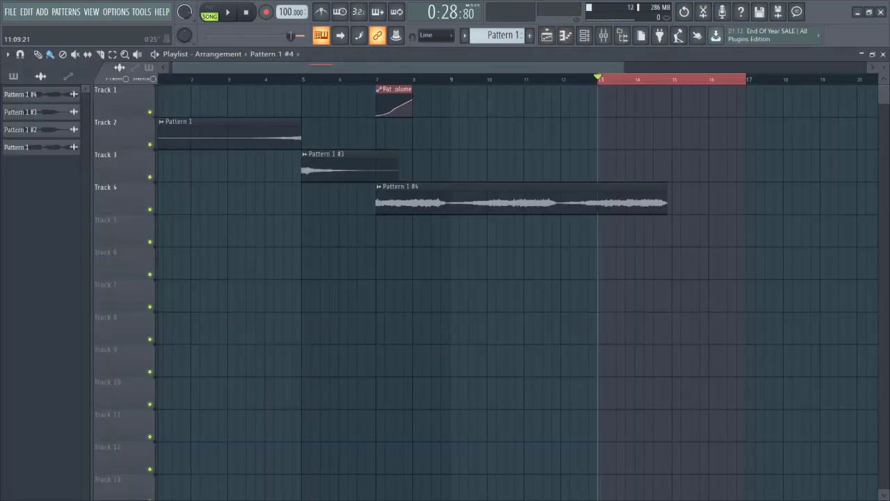
pyautogui.press('space')
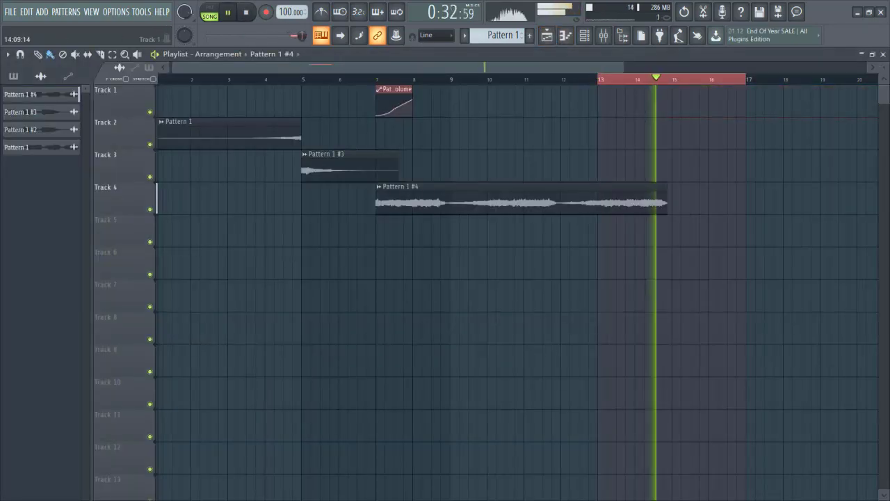
# Shorten the Fruity Delay 3 time, raise its feedback level to 62.5% and play the clip's ending.
pyautogui.click(603, 35)
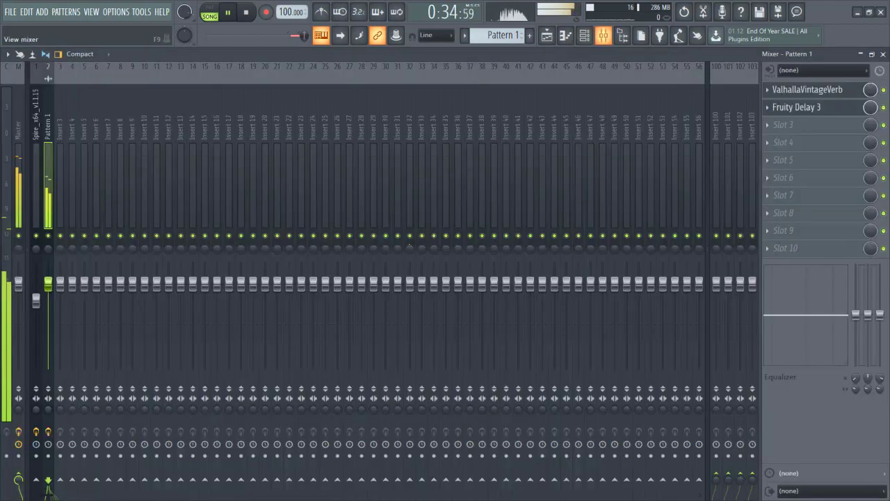
pyautogui.click(797, 107)
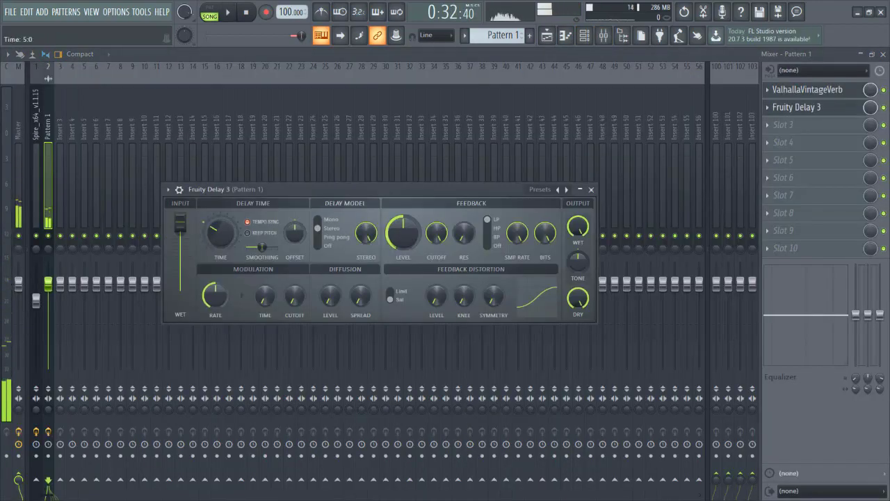
pyautogui.press('space')
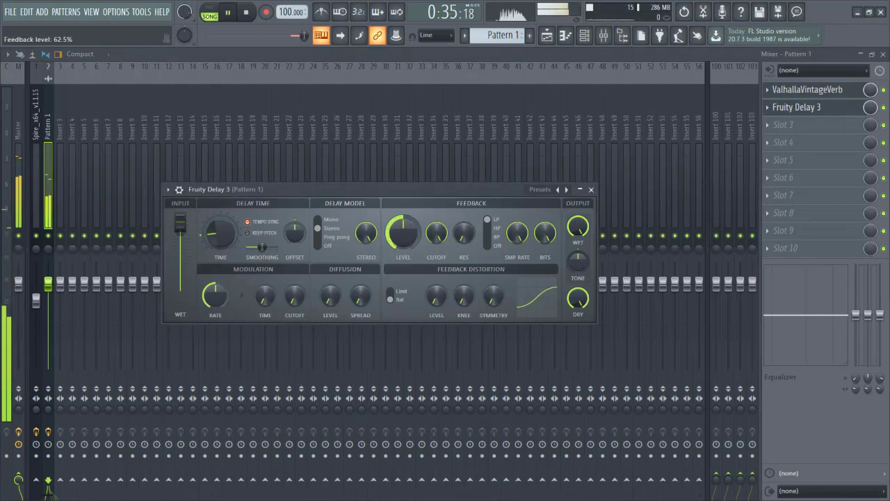
pyautogui.press('space')
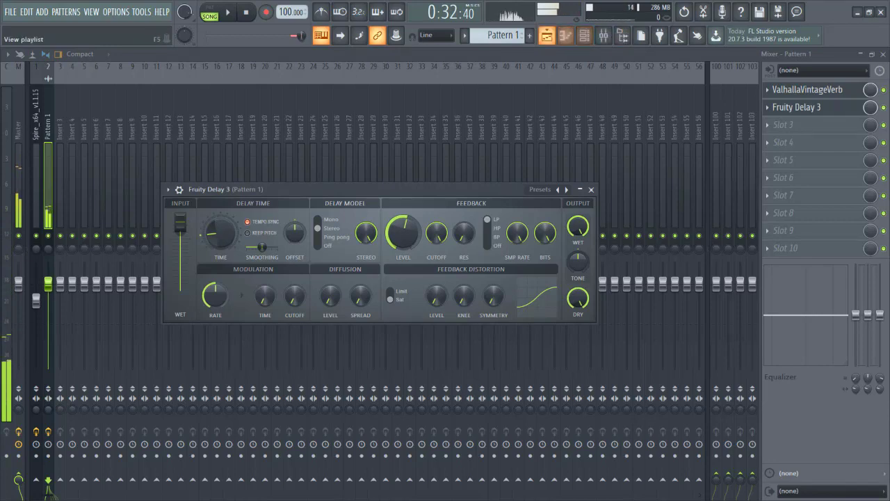
# Create an automation clip for the Fruity Delay 3 mix level over bars 13 to 17 and curve it up from minimum until bar 15.
pyautogui.rightClick(870, 107)
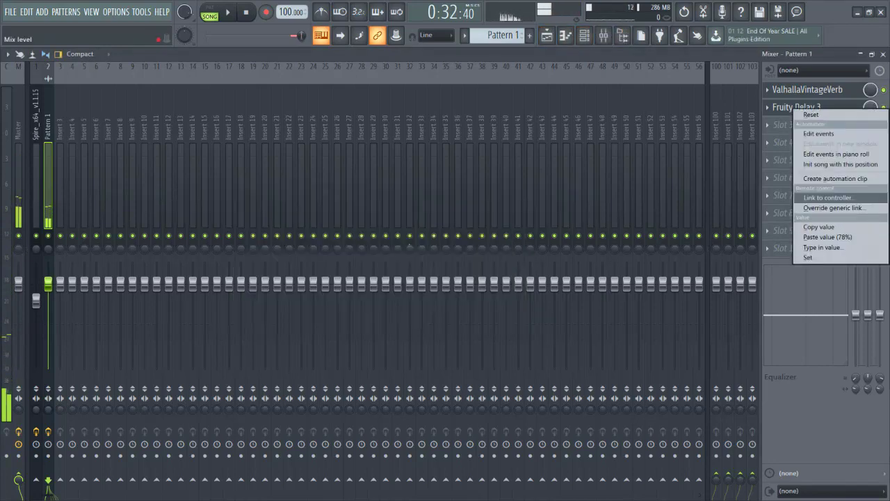
pyautogui.click(838, 178)
pyautogui.click(548, 36)
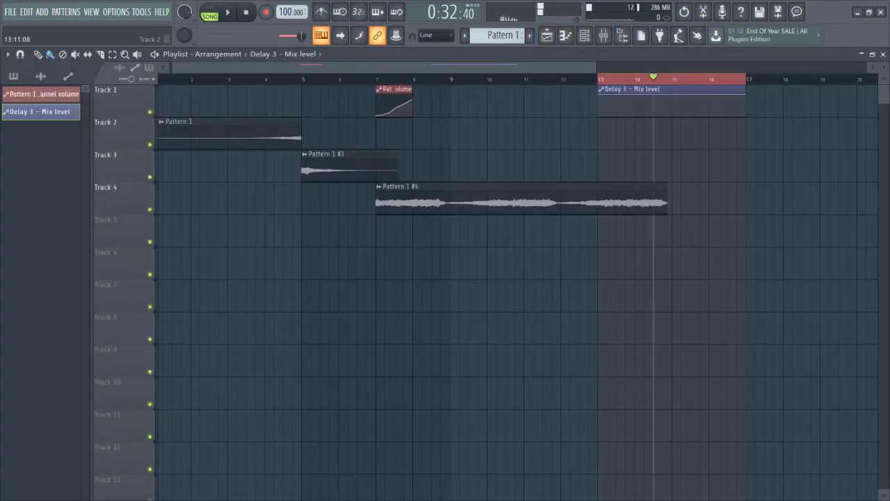
pyautogui.click(602, 90)
pyautogui.click(596, 112)
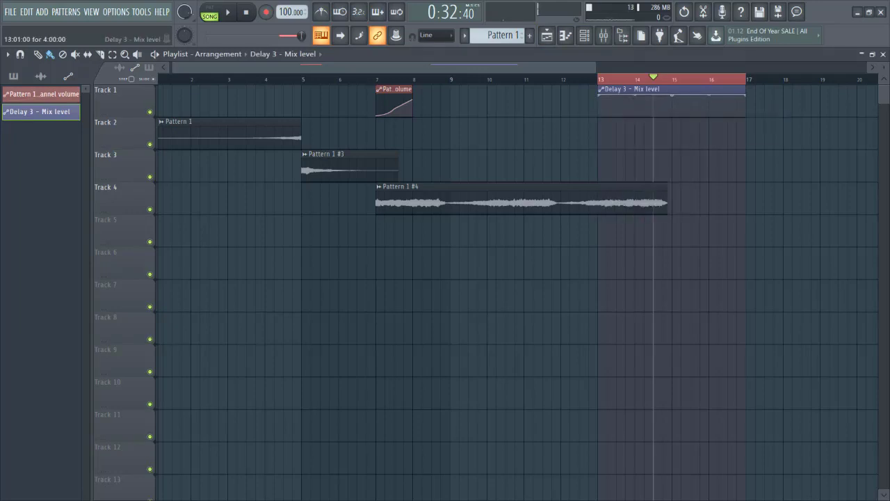
pyautogui.moveTo(598, 94); pyautogui.dragTo(599, 108)
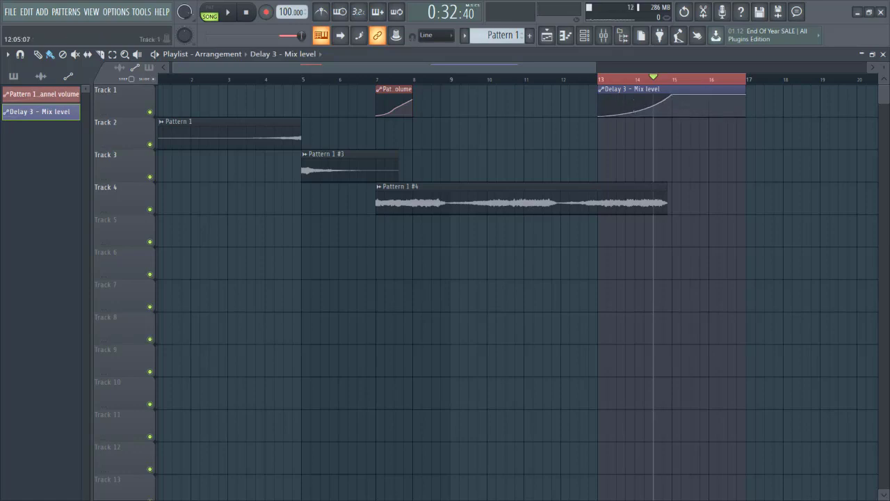
# Clear the playlist time selection and play the automated delay from bar 13 through the tail after the Track 4 clip.
pyautogui.doubleClick(580, 79)
pyautogui.moveTo(580, 78); pyautogui.dragTo(598, 78)
pyautogui.press('space')
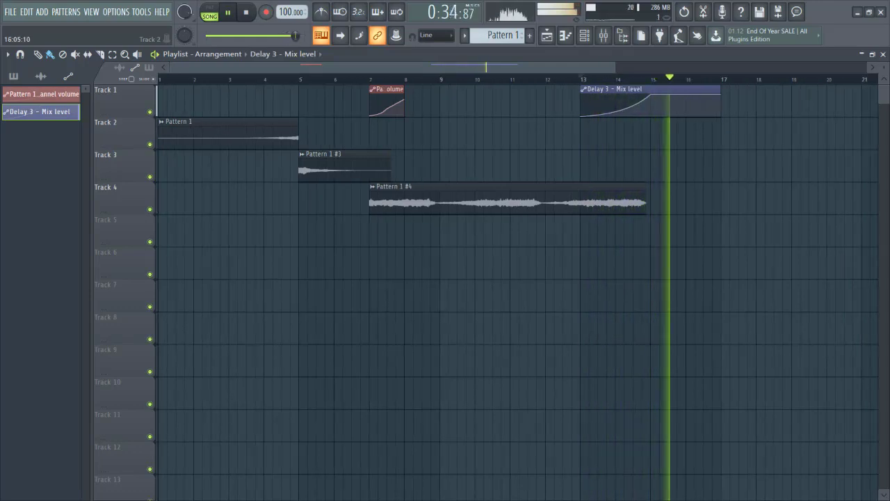
pyautogui.scroll(-2, 630, 165)
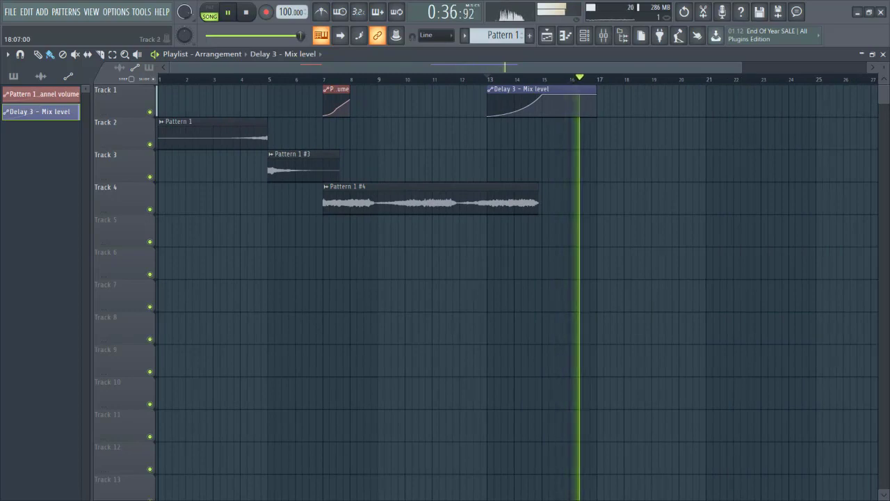
pyautogui.press('space')
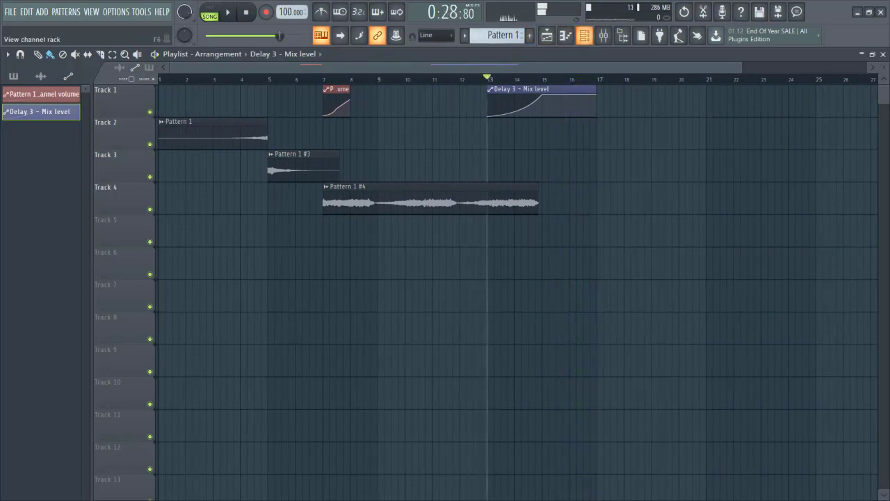
pyautogui.hotkey('alt', 'Tab')
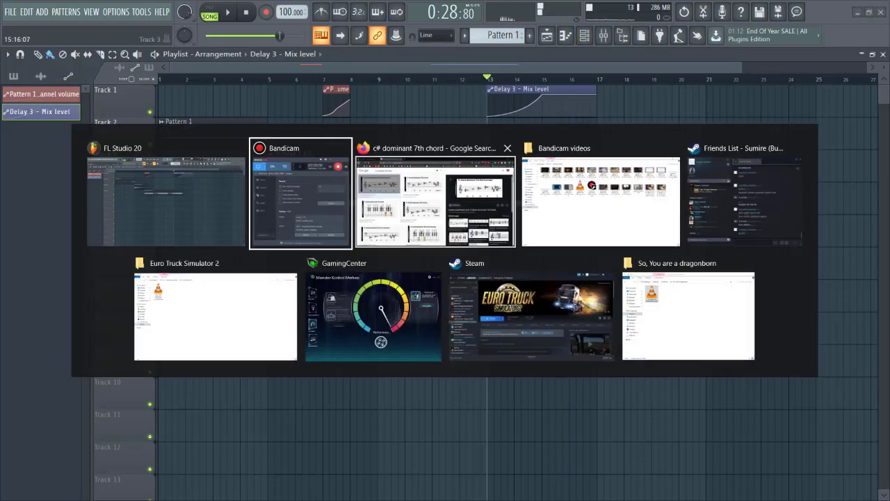